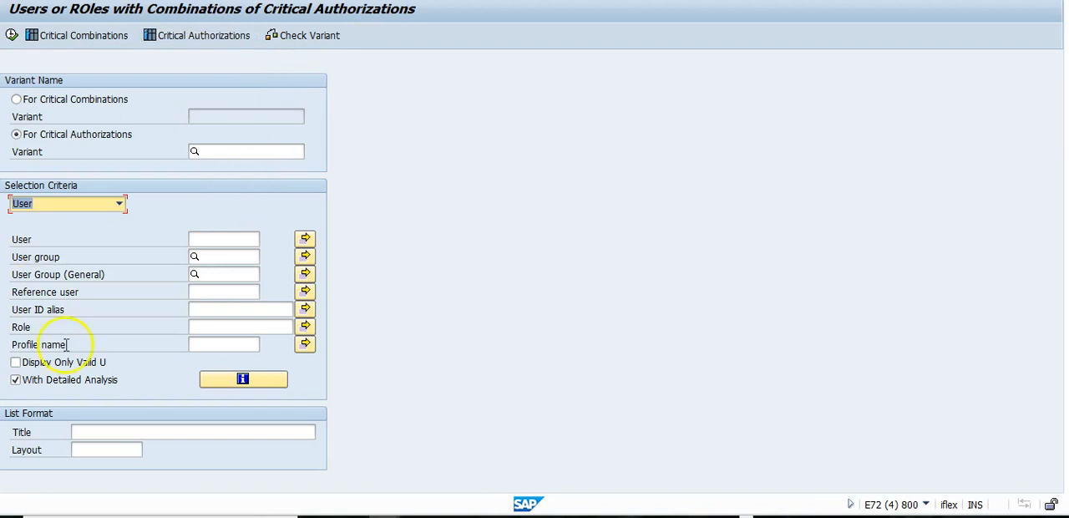
Step: Create and save a critical authorization variant ZMASSCHANGE with the text Mass Change User
click(189, 42)
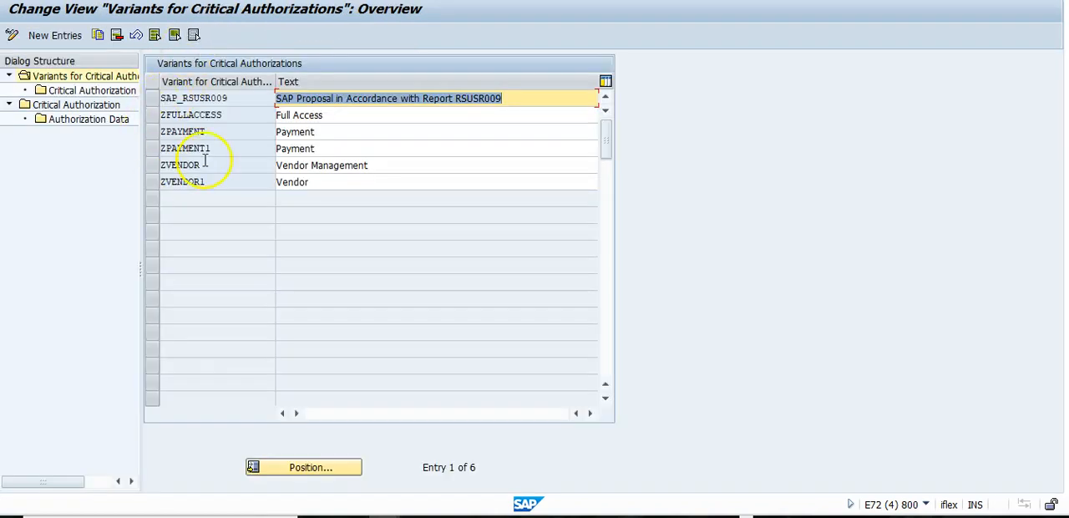
click(80, 35)
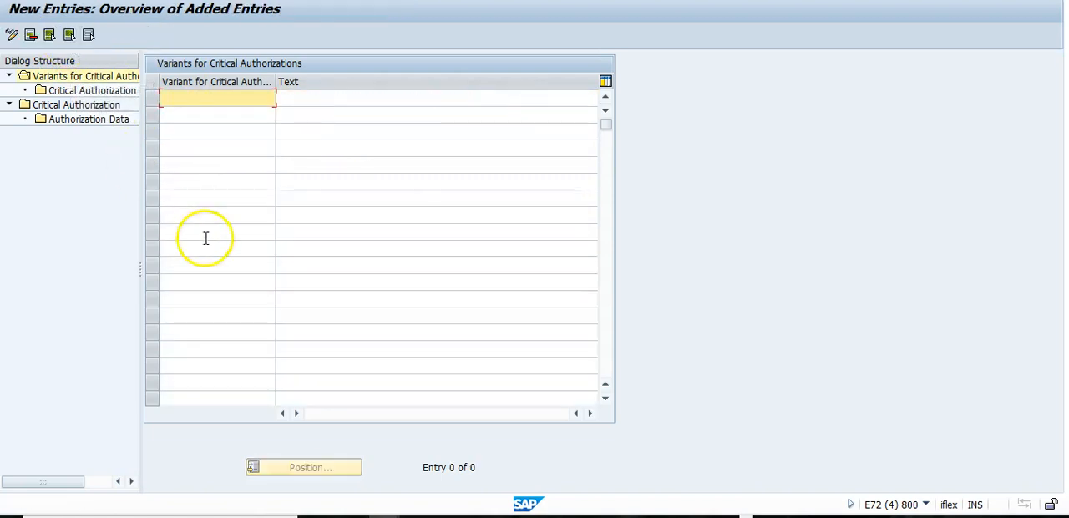
text(ZMASSCHANGE)
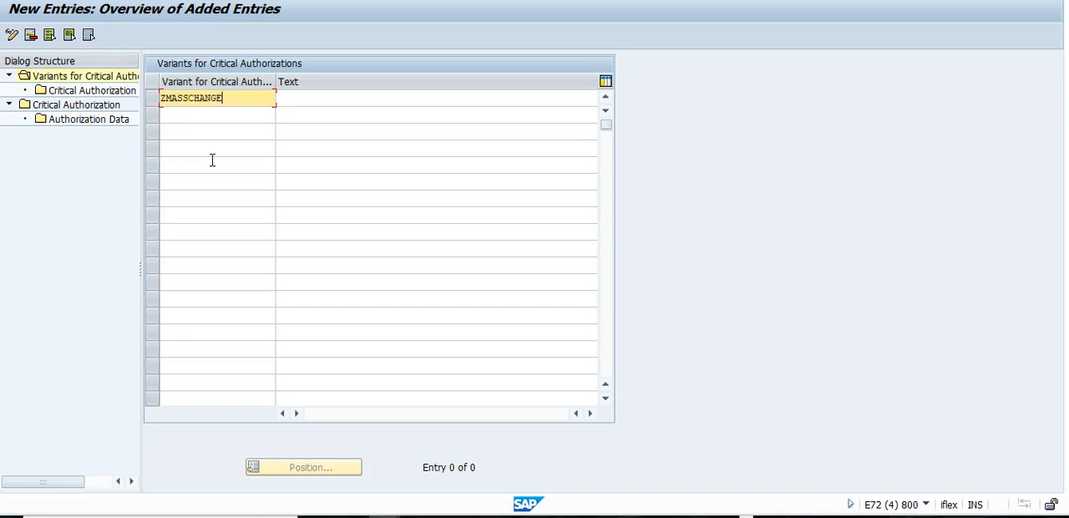
click(282, 96)
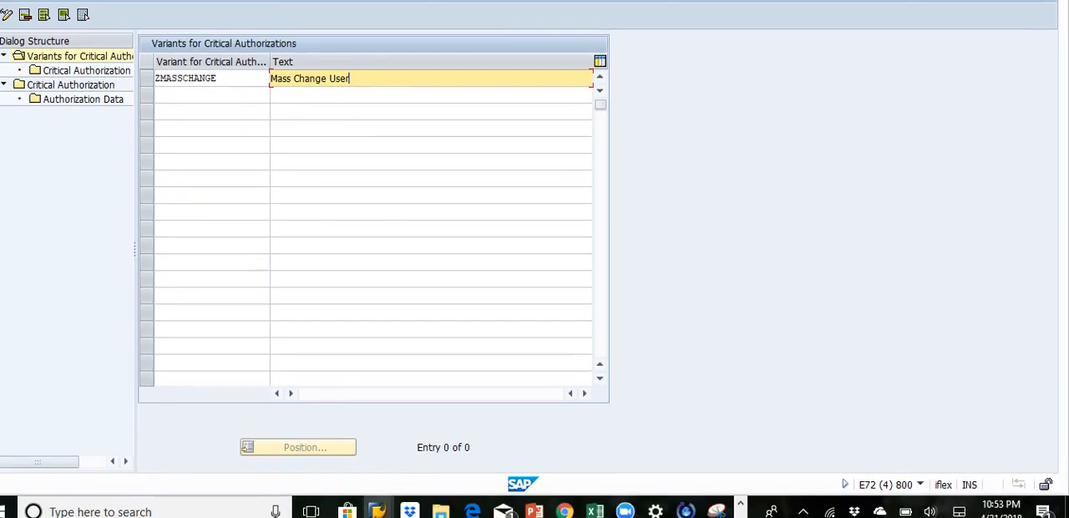
key(Return)
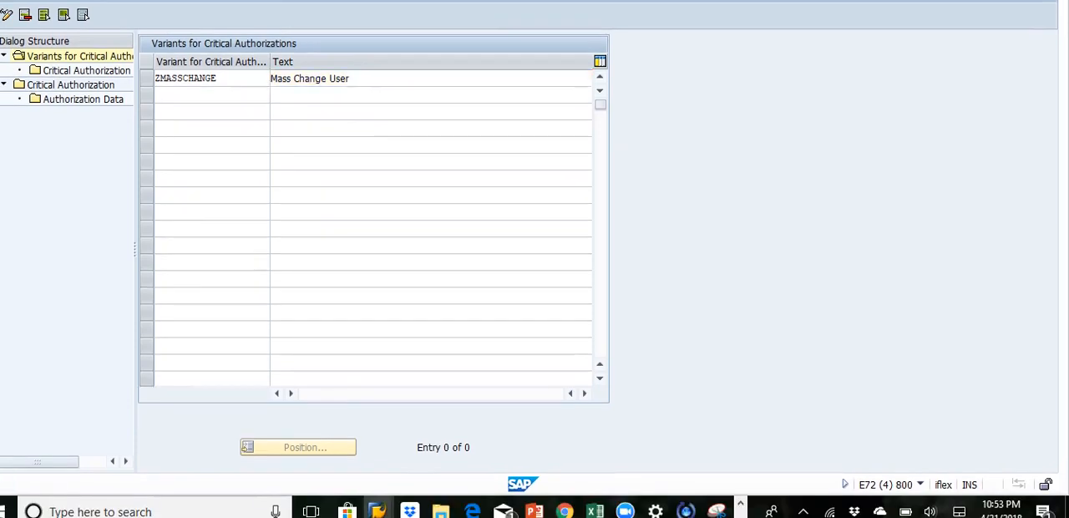
key(ctrl+s)
click(214, 187)
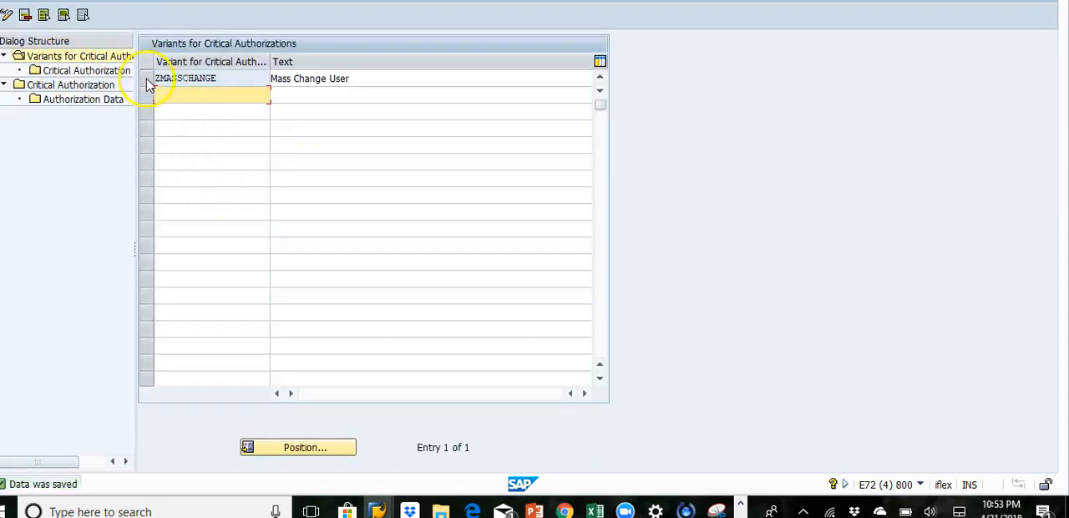
Step: Add a new critical authorization entry with the ID ZSU10 and the text Mass Change User
click(147, 78)
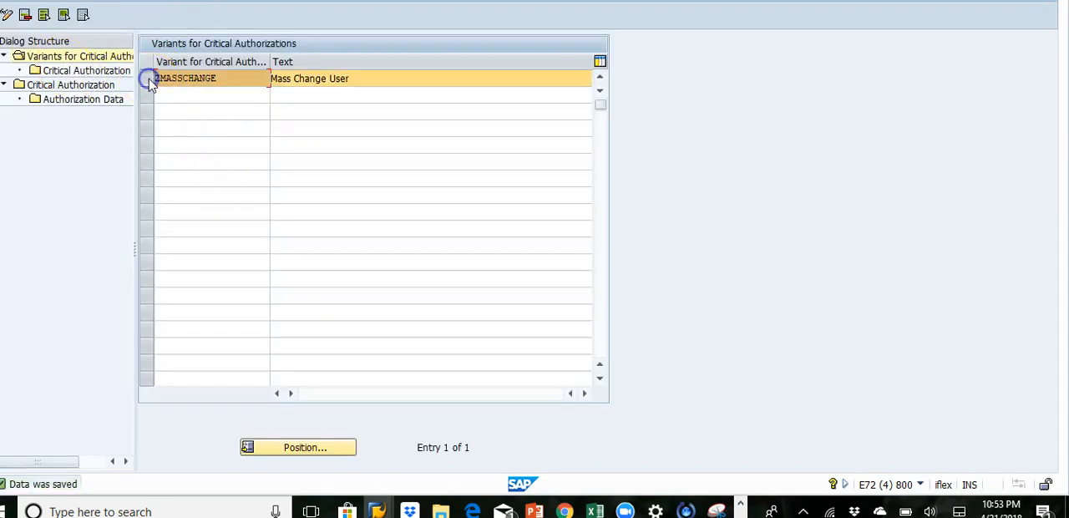
double_click(88, 86)
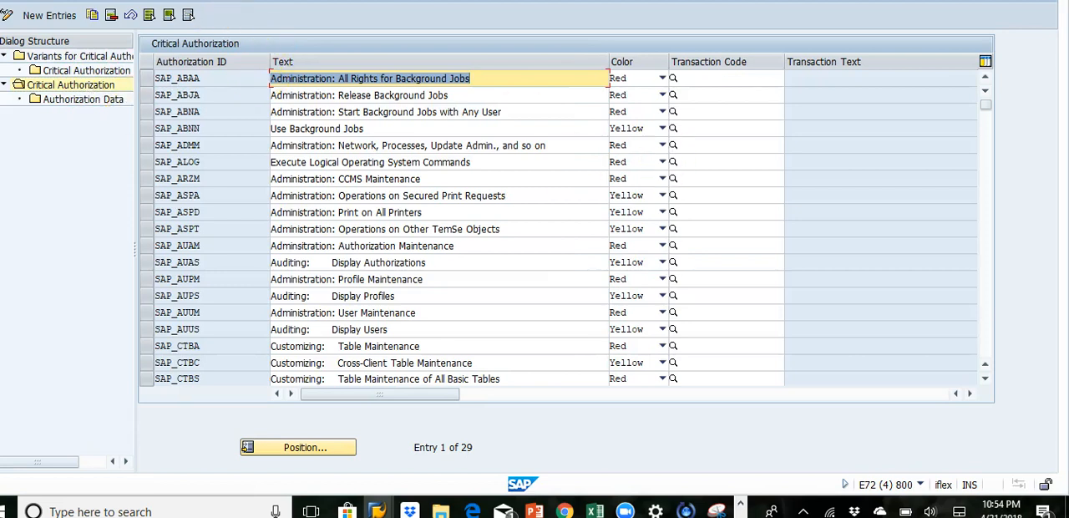
click(987, 318)
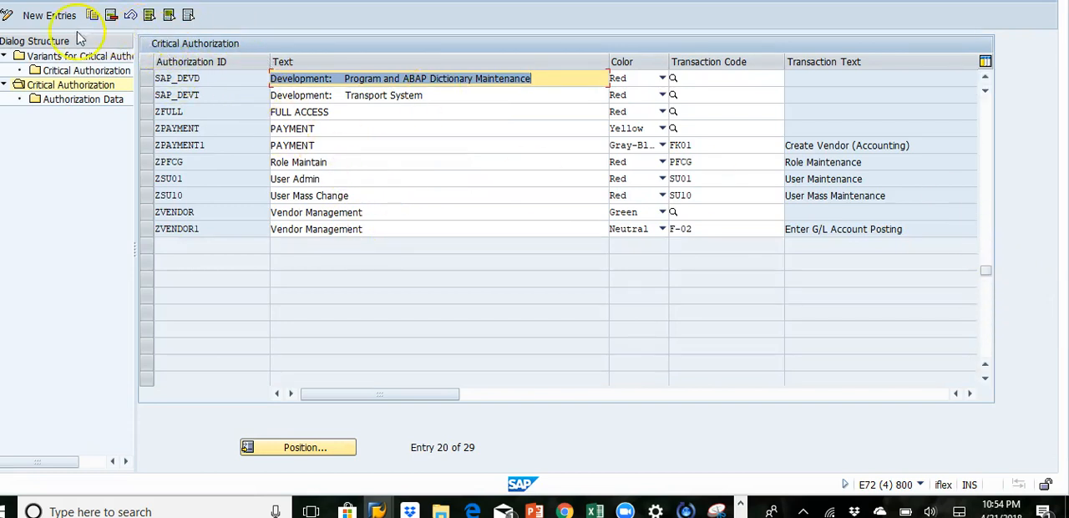
click(33, 19)
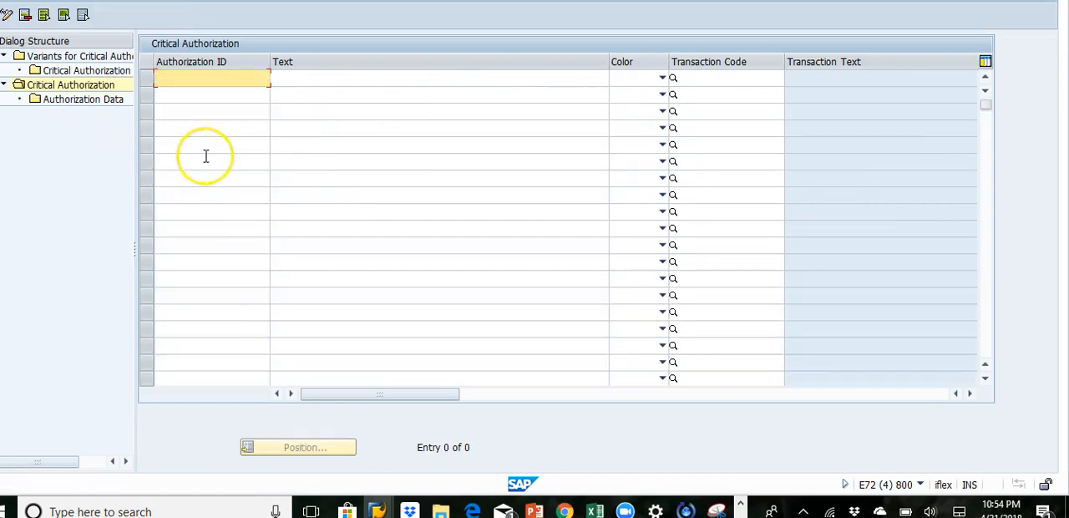
text(ZSU)
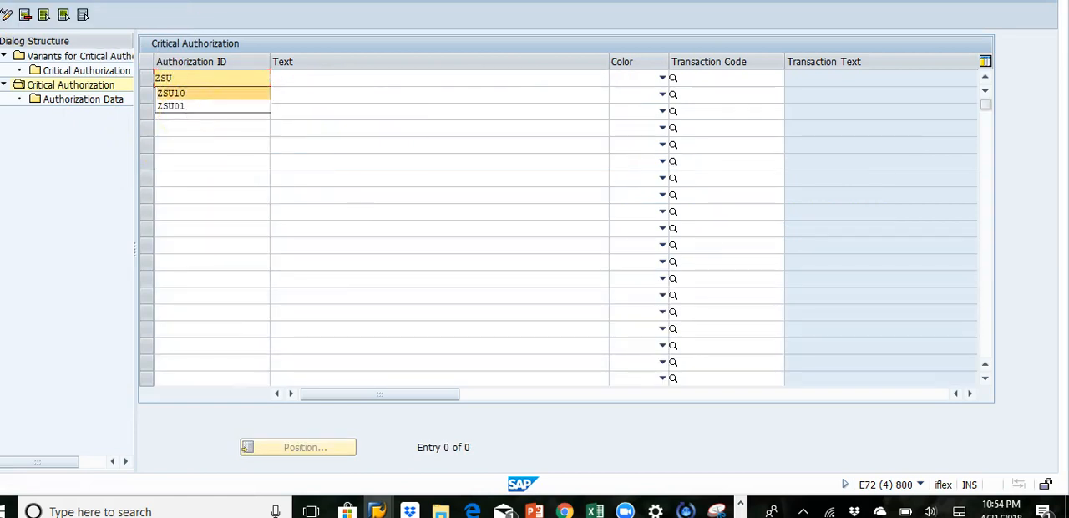
click(168, 93)
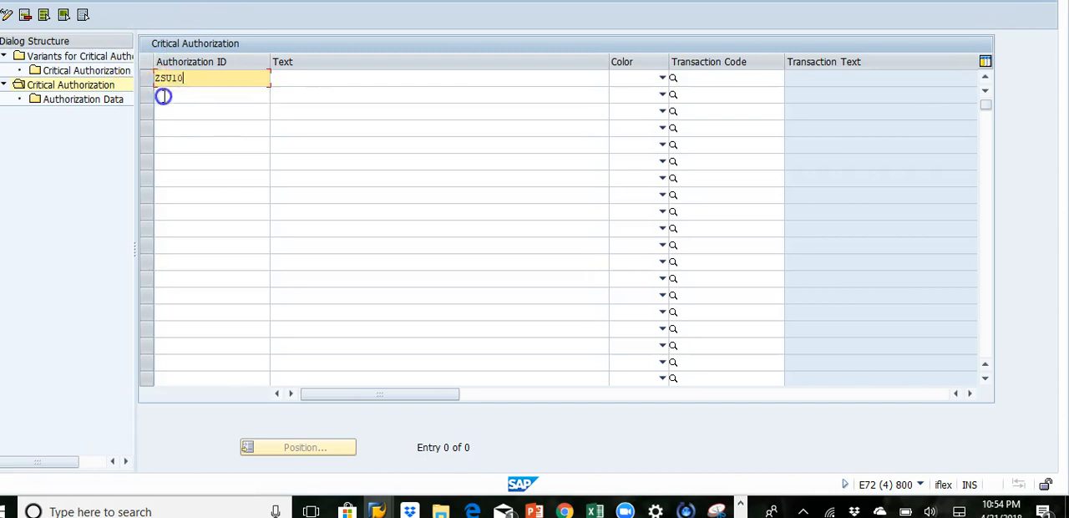
click(301, 91)
click(303, 76)
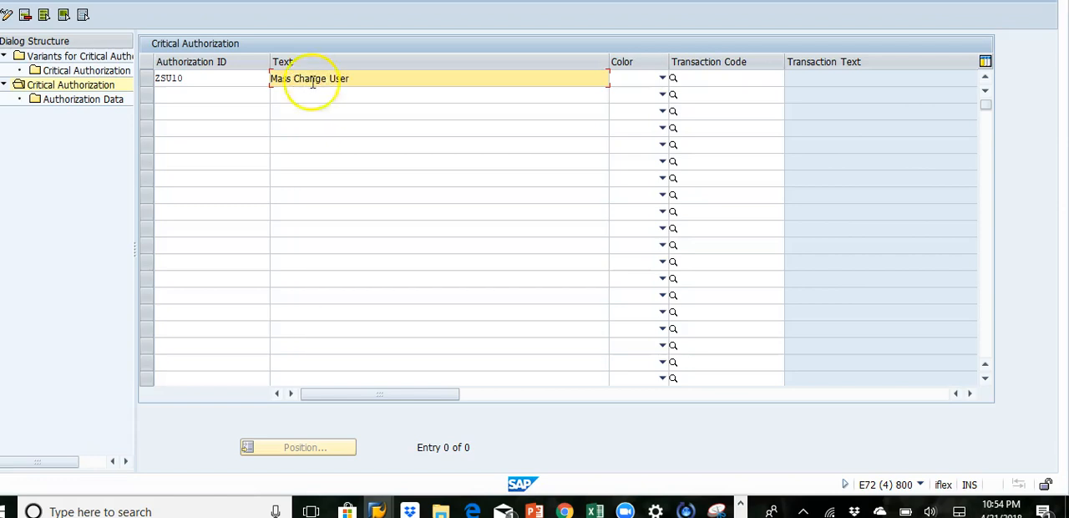
Step: Set the new critical authorization's color to Red and its transaction code to SU10
click(661, 78)
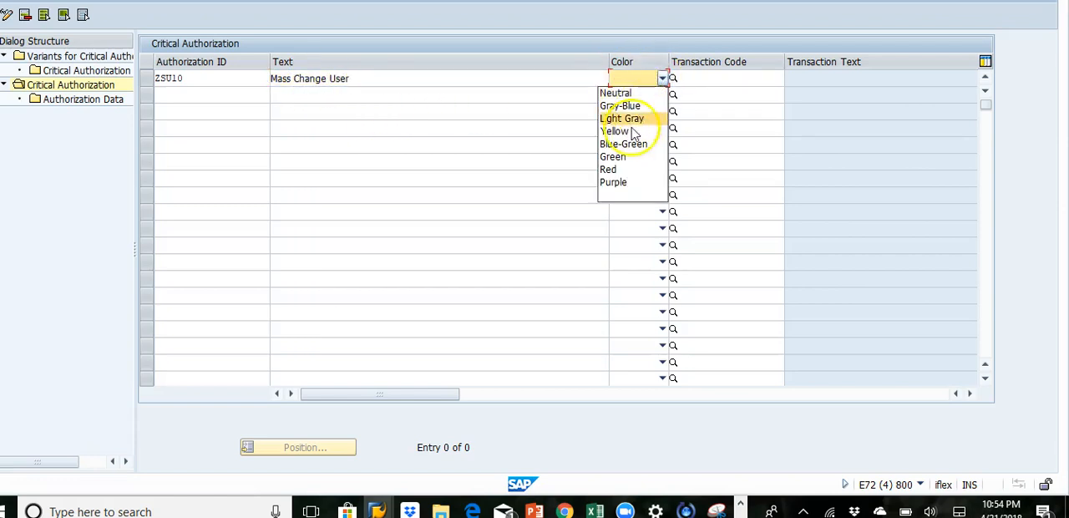
click(614, 169)
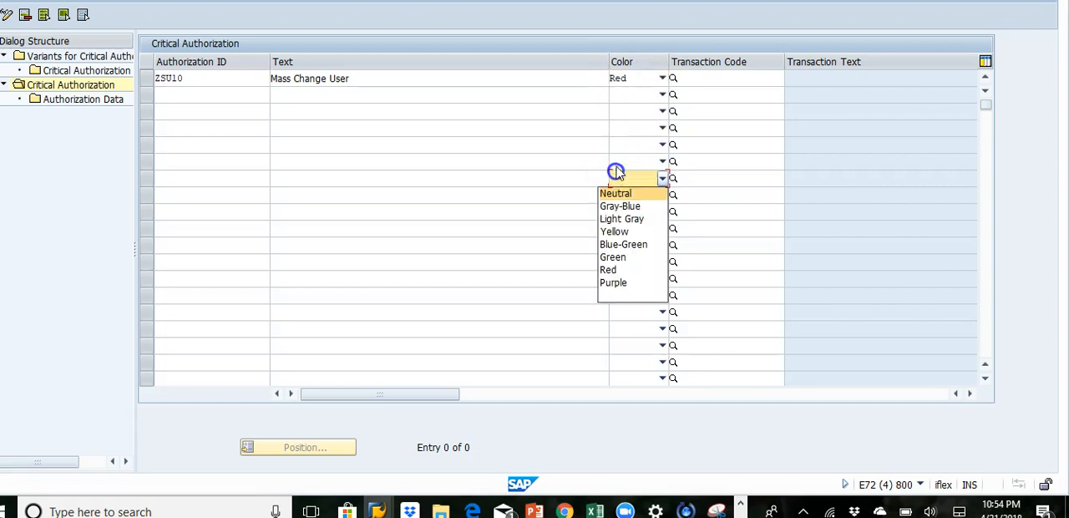
click(693, 79)
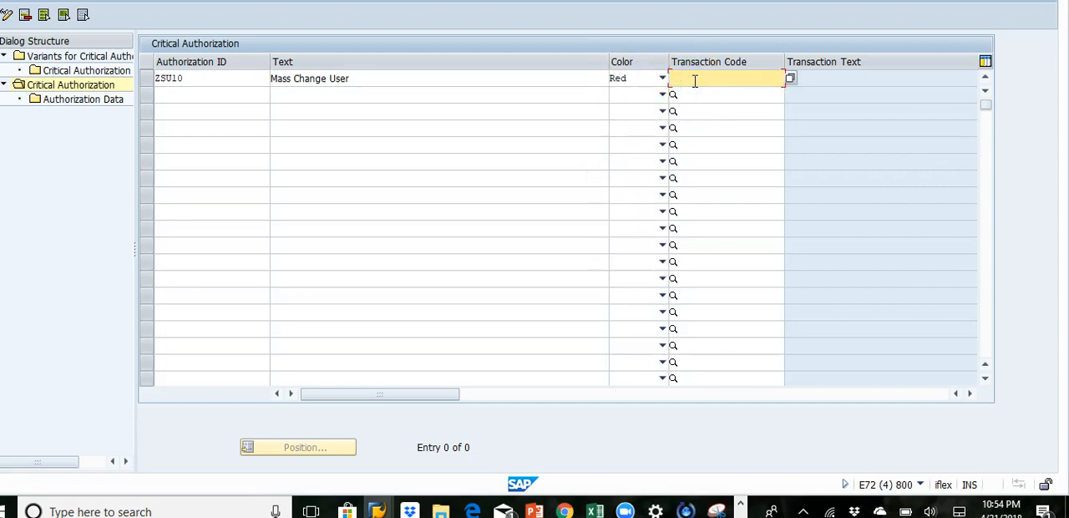
text(SU)
double_click(694, 79)
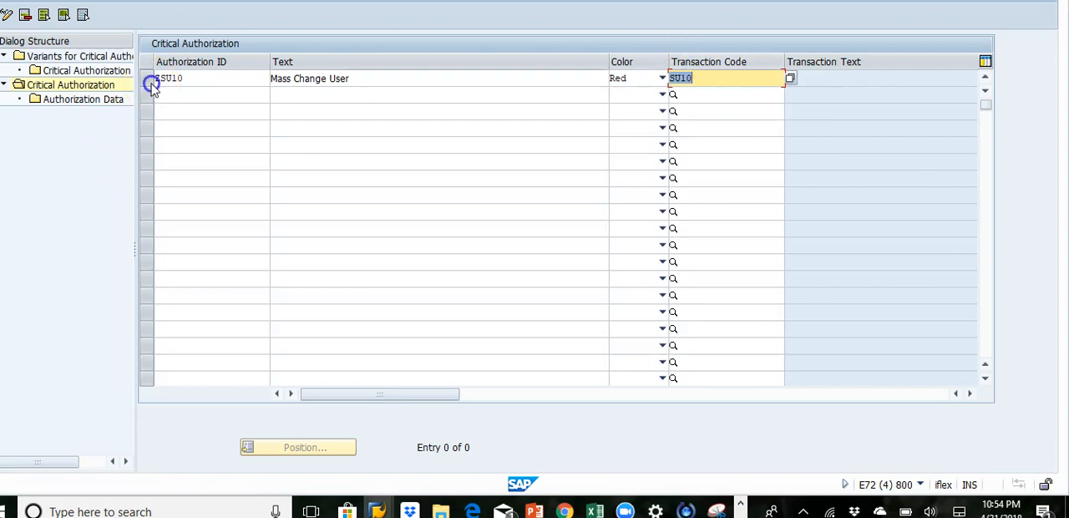
key(Return)
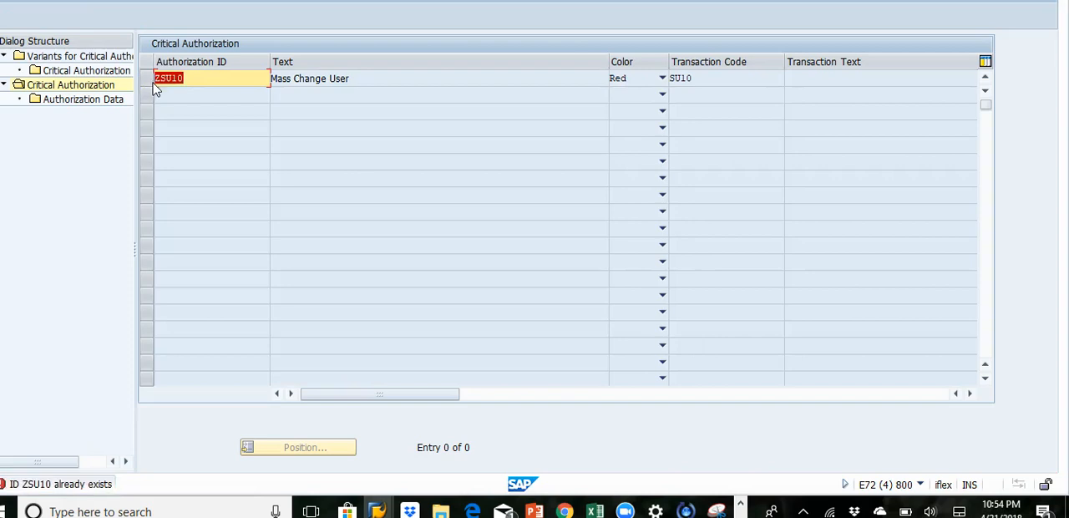
Step: Change the authorization ID to ZSU10_NEW, accept copying the transaction's authorization data, and save the entry
click(197, 78)
key(Return)
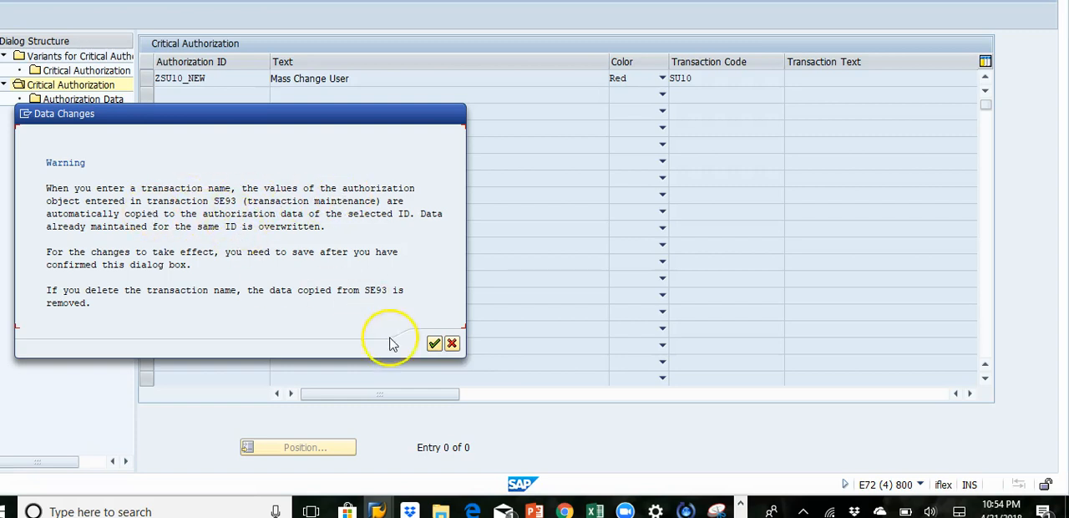
click(434, 344)
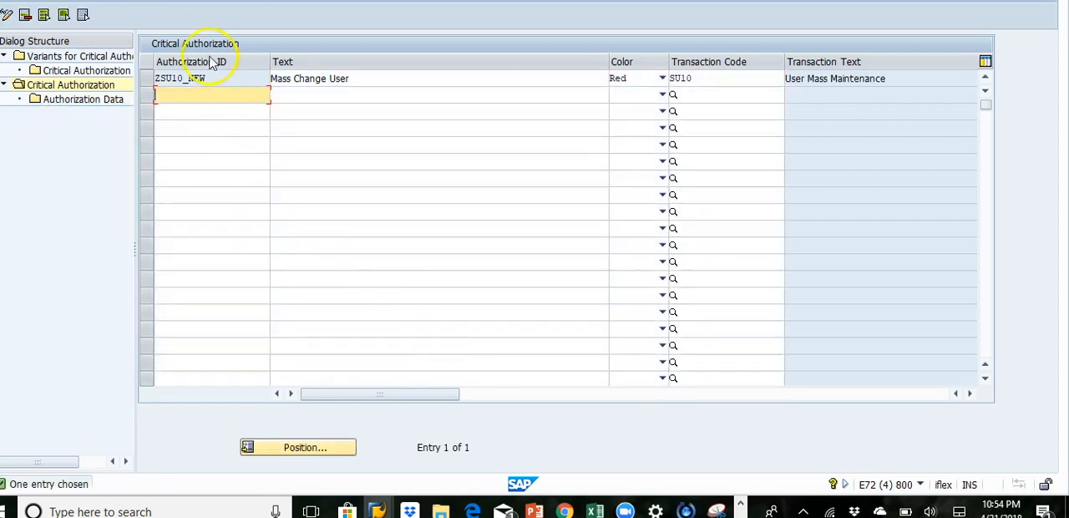
click(148, 77)
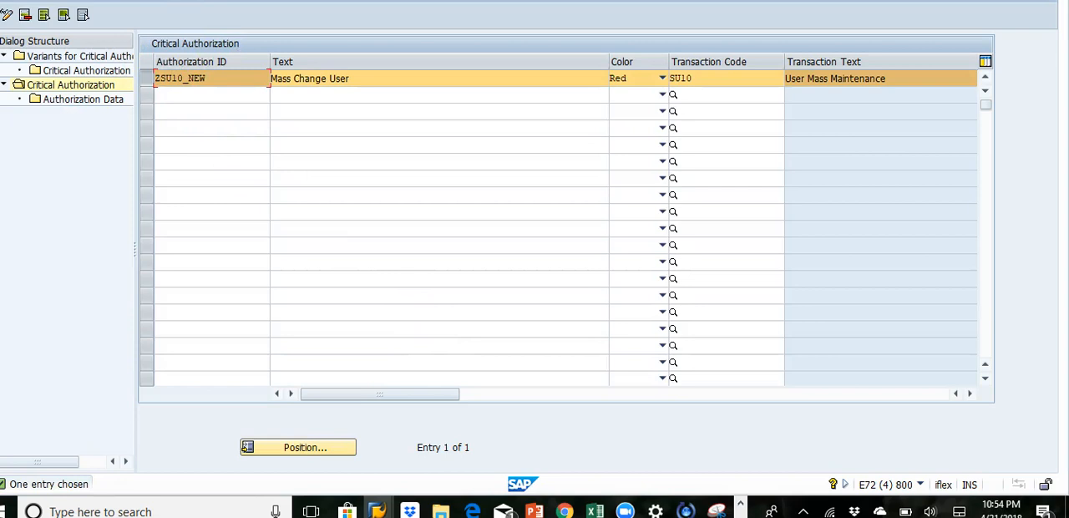
key(ctrl+s)
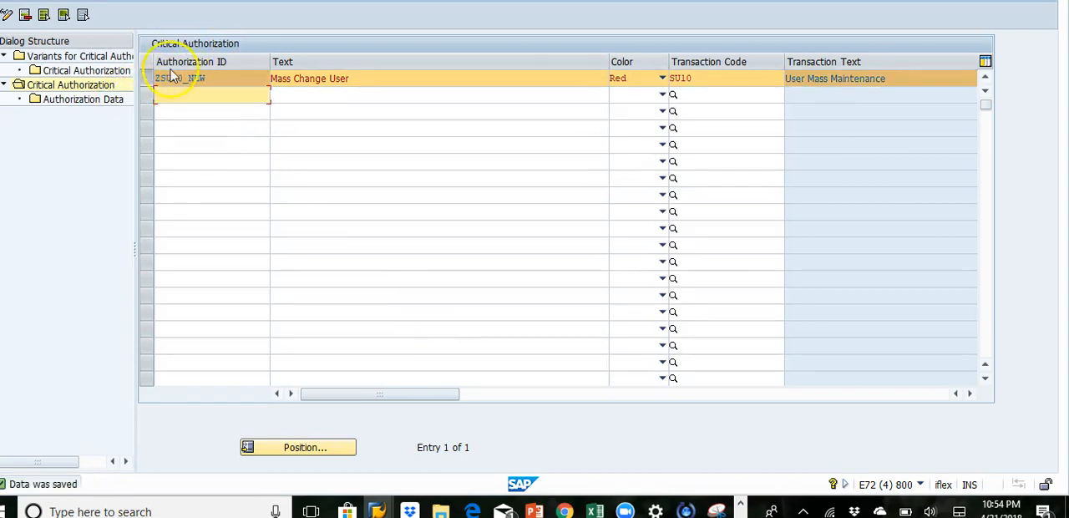
Step: Open the authorization data of the ZSU10_NEW critical authorization to examine its objects and field values
click(147, 77)
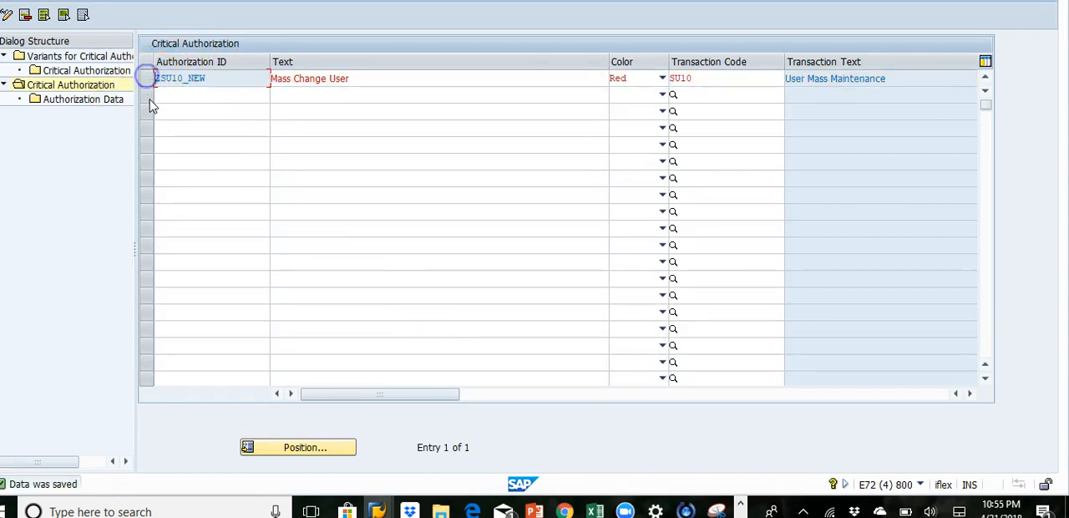
click(147, 78)
click(93, 102)
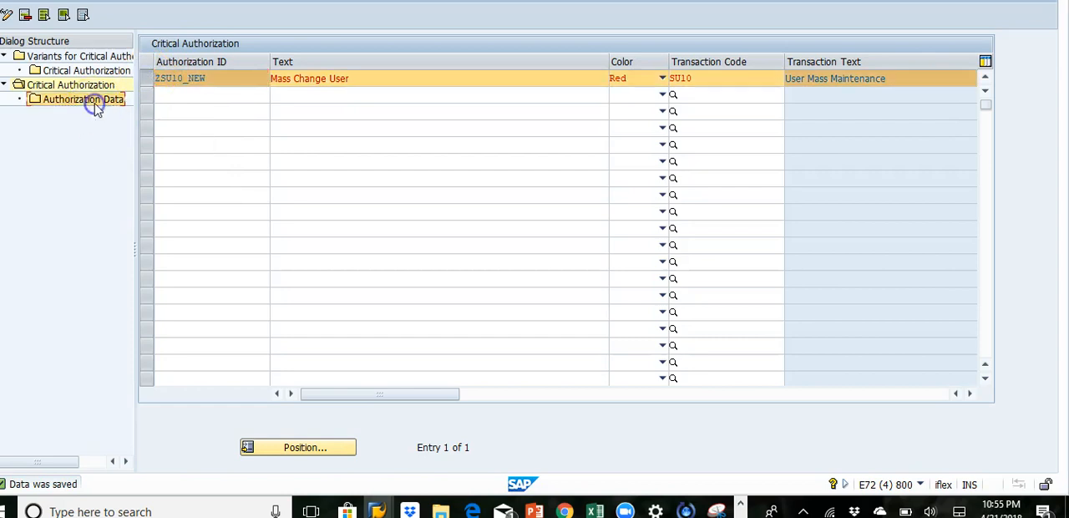
click(361, 380)
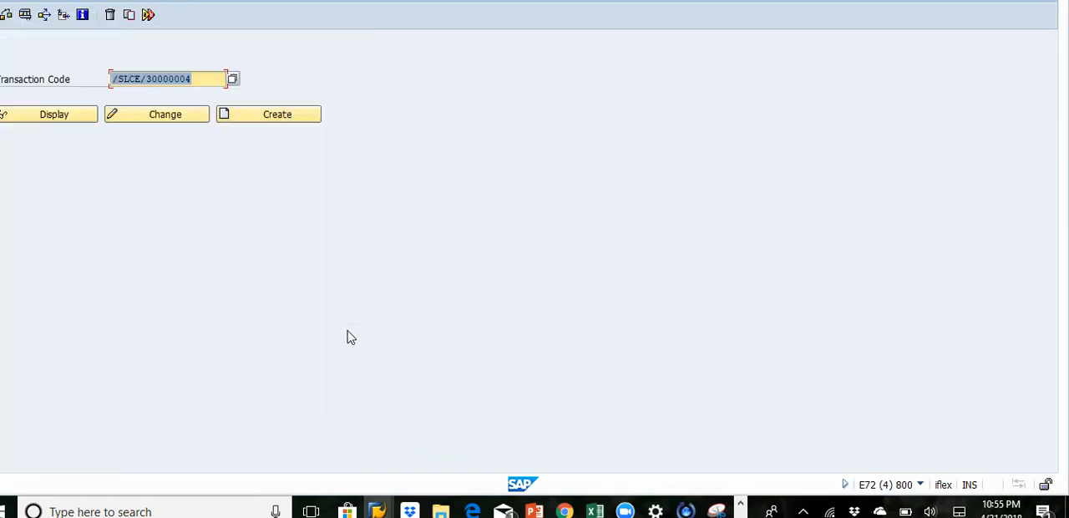
Step: Display the definition of transaction SU10 in transaction maintenance to examine its authorization object
click(192, 71)
key(Delete)
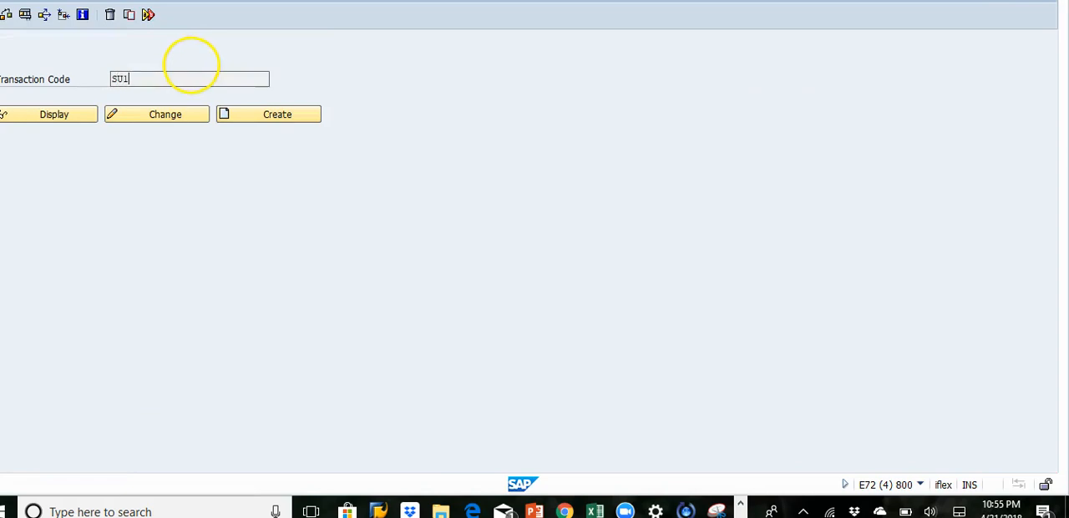
click(45, 115)
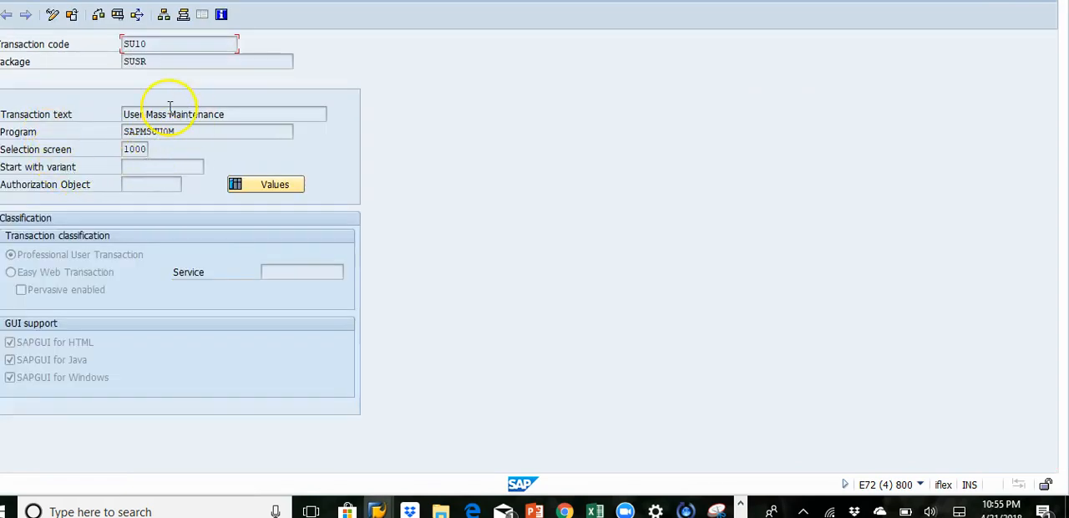
key(F3)
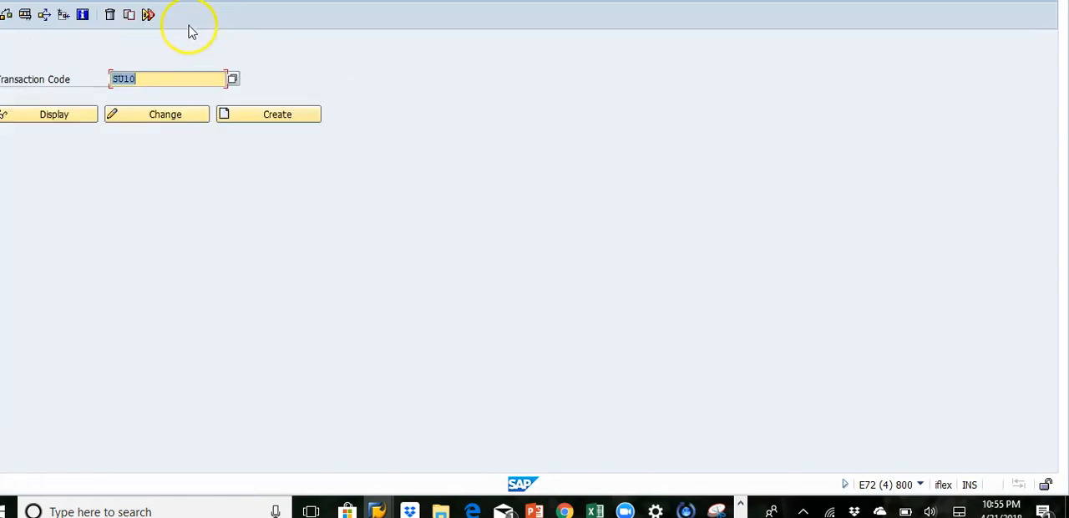
Step: Open the User Information System and start the user report With Critical Authorizations
key(Delete)
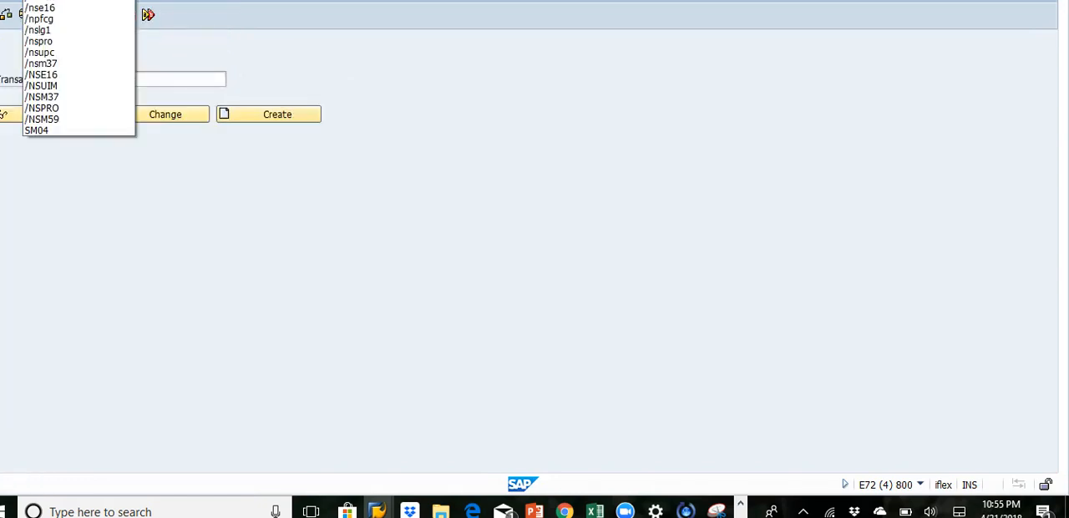
key(Escape)
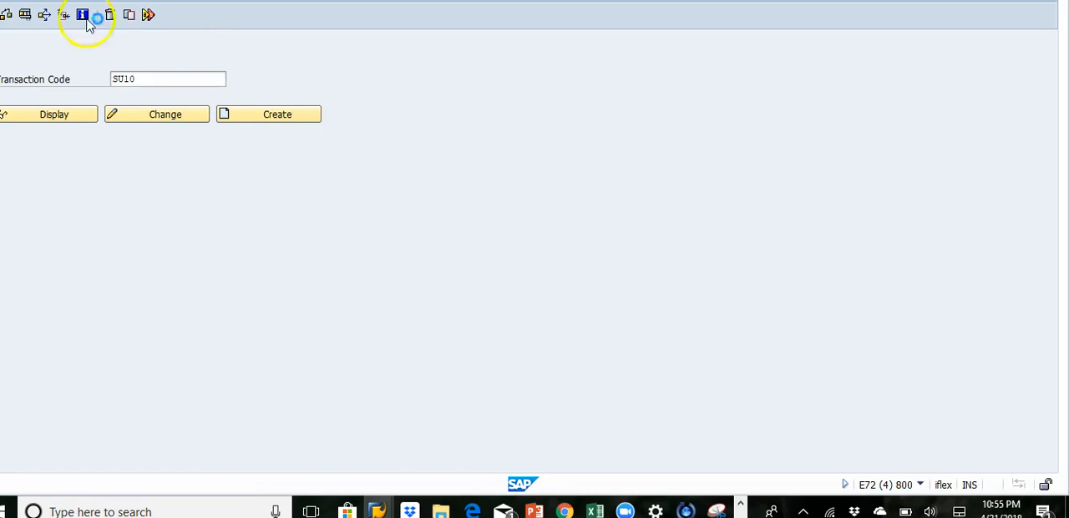
key(Return)
click(18, 72)
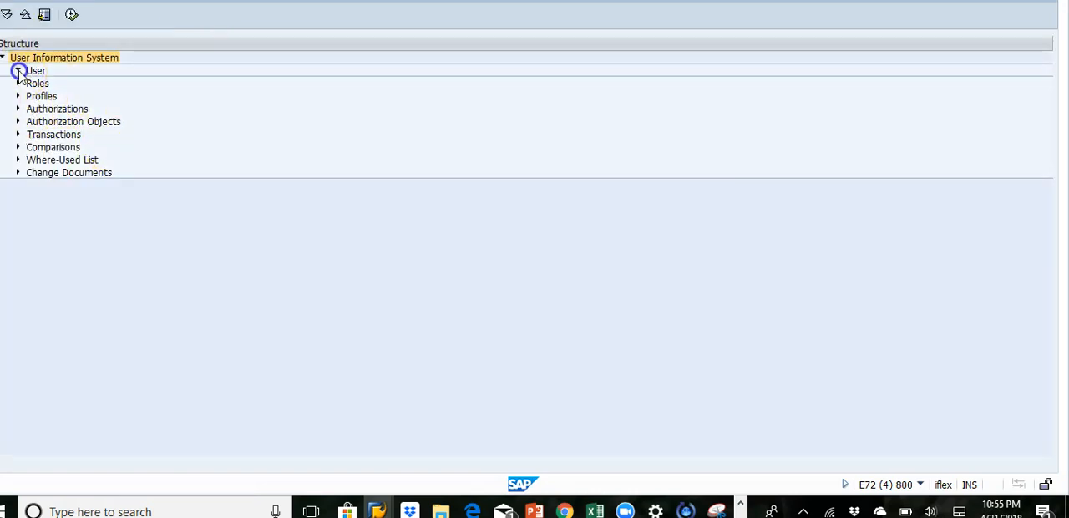
click(96, 154)
double_click(96, 155)
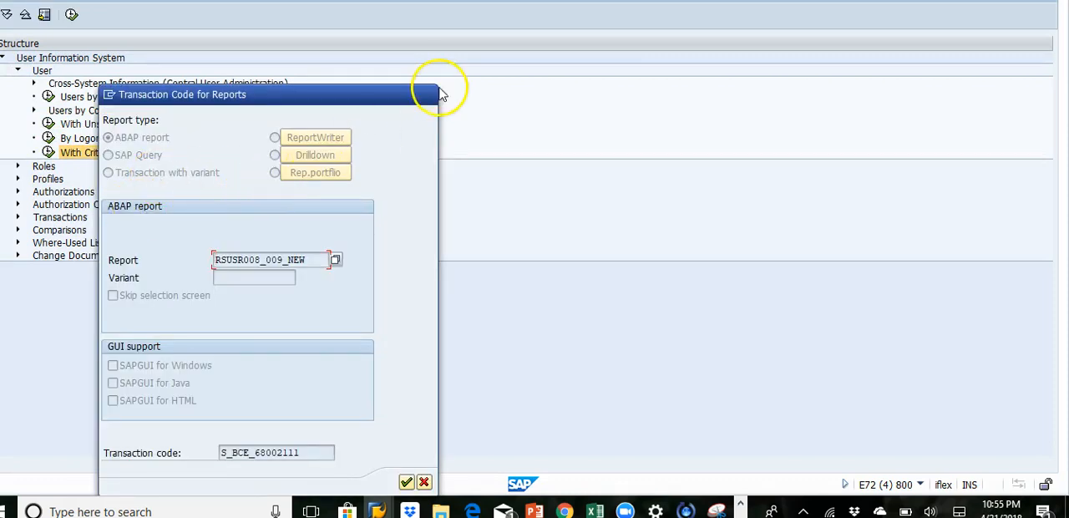
click(423, 482)
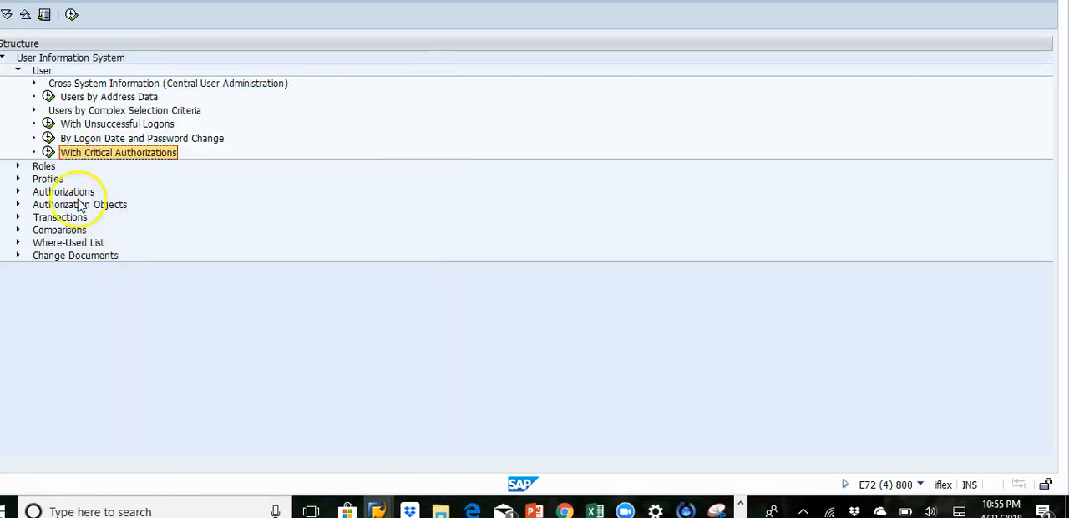
click(47, 152)
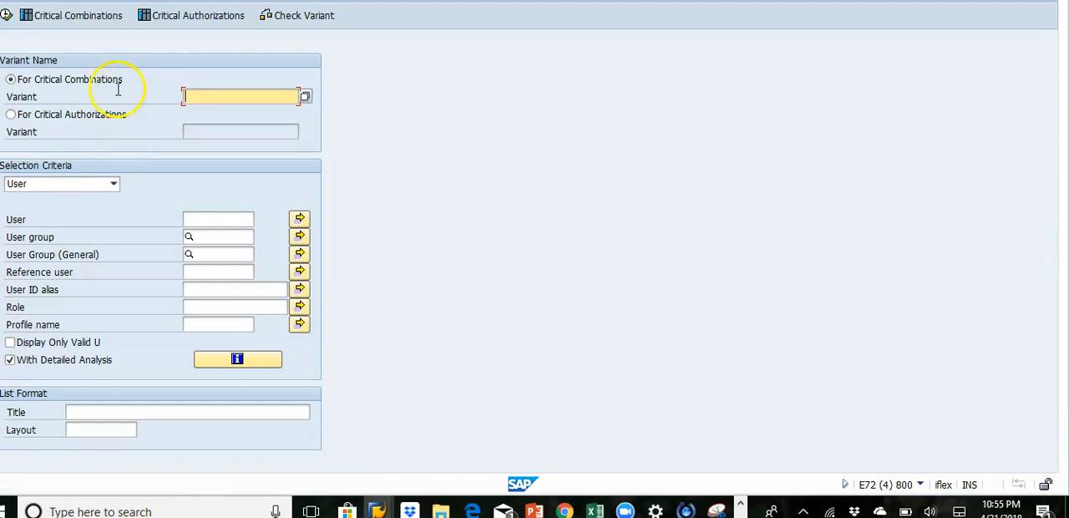
Step: Open the critical authorization assignments of the ZMASSCHANGE variant and start new entries for it
click(164, 17)
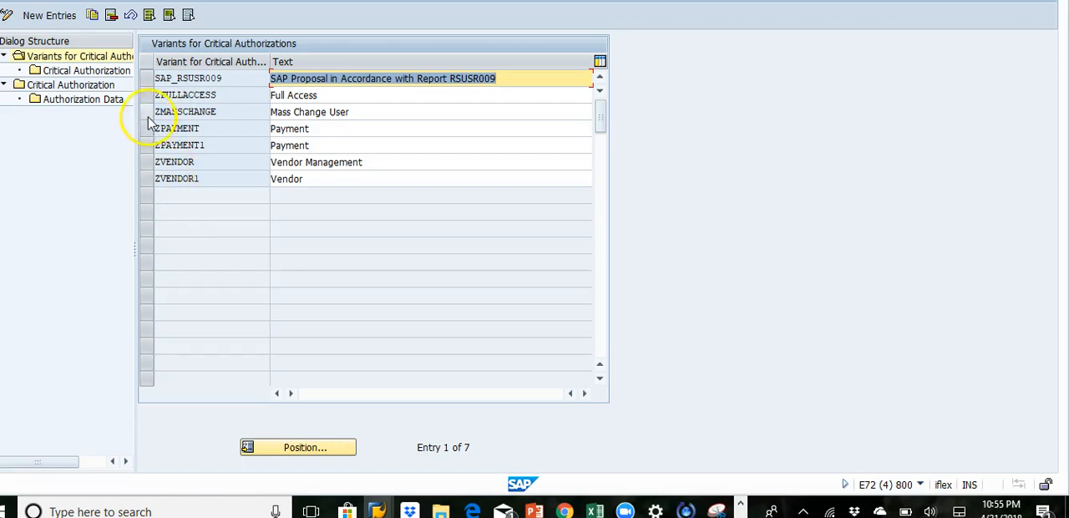
click(146, 112)
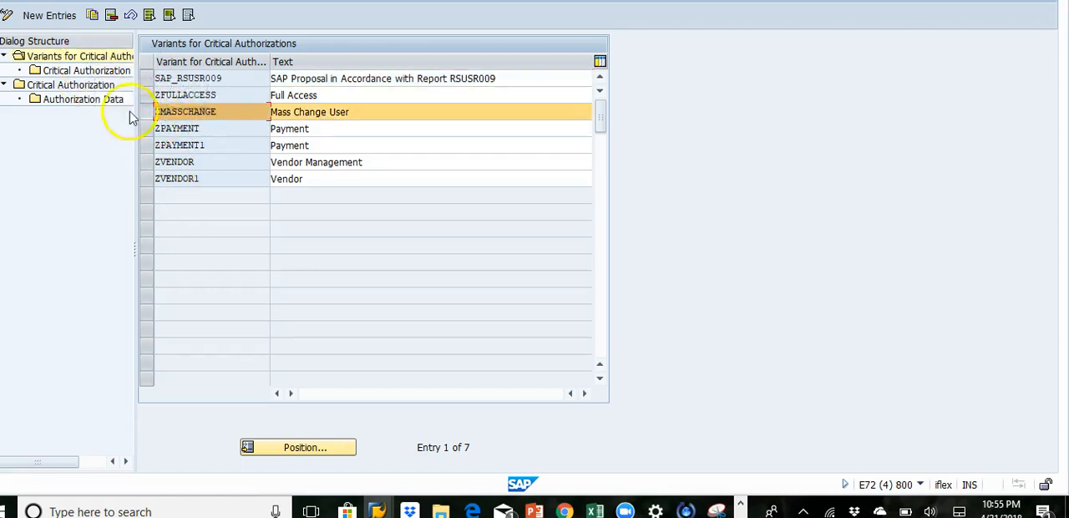
double_click(84, 71)
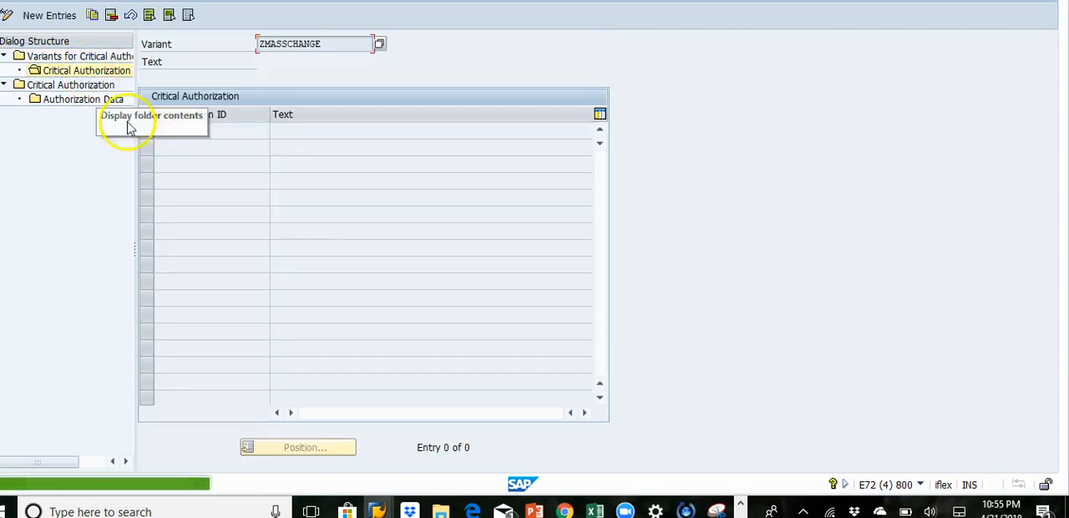
click(56, 20)
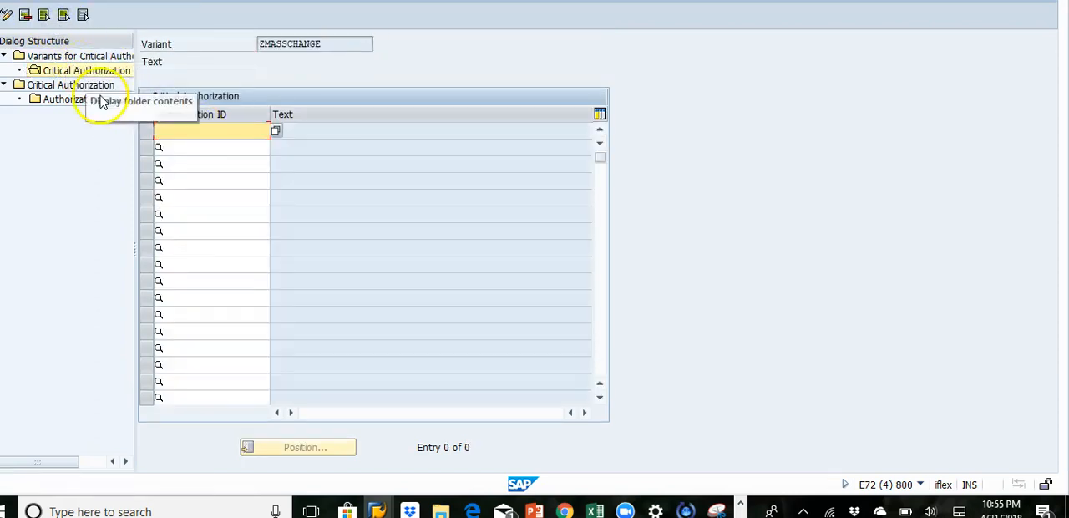
Step: Assign the critical authorization ZSU10_NEW to the ZMASSCHANGE variant, save it, and return to the report's selection screen
click(274, 130)
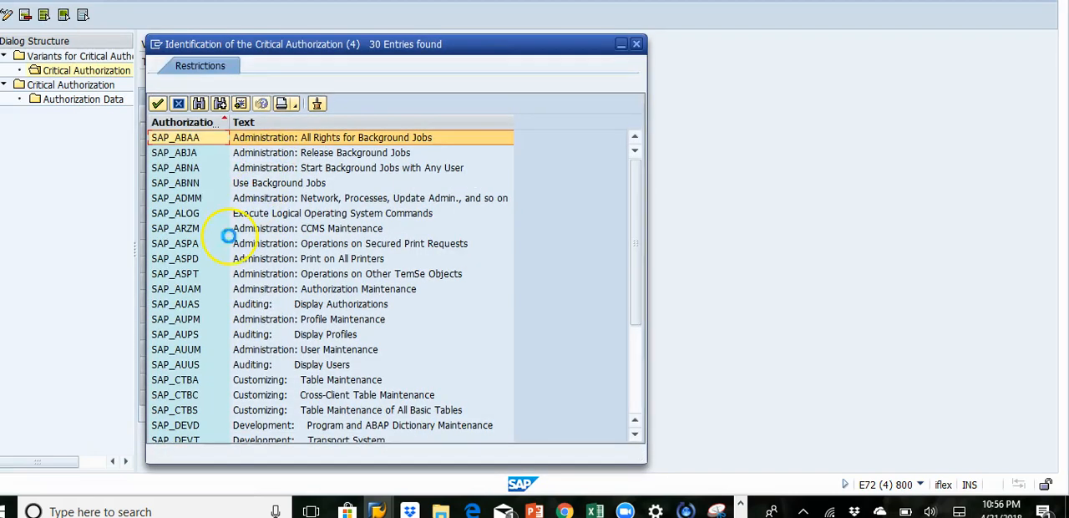
drag(635, 185, 640, 334)
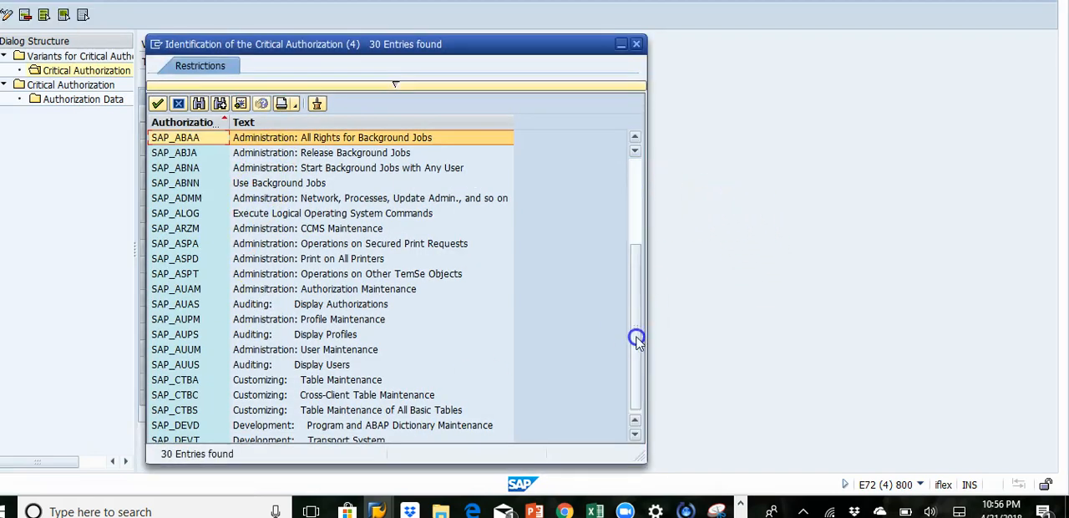
double_click(199, 398)
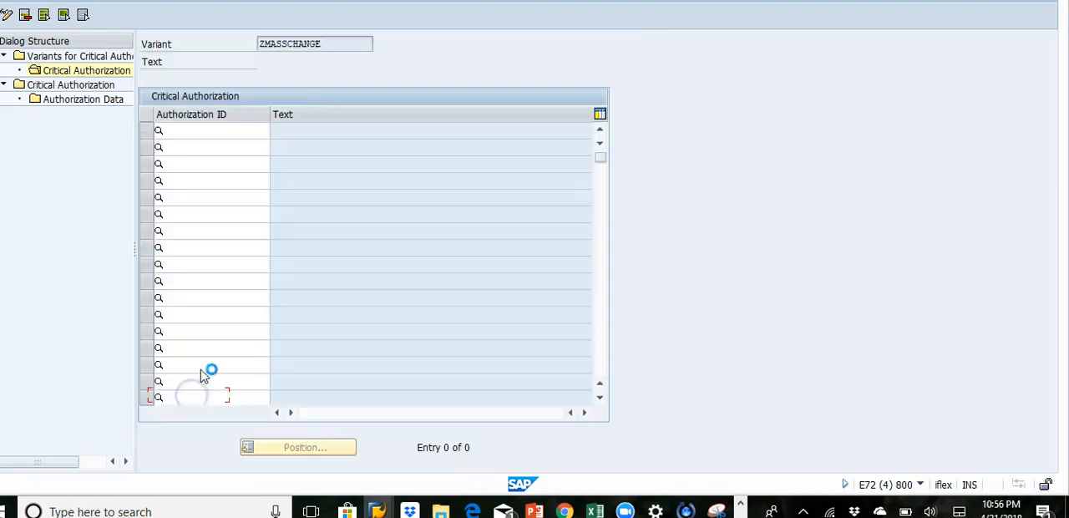
key(Return)
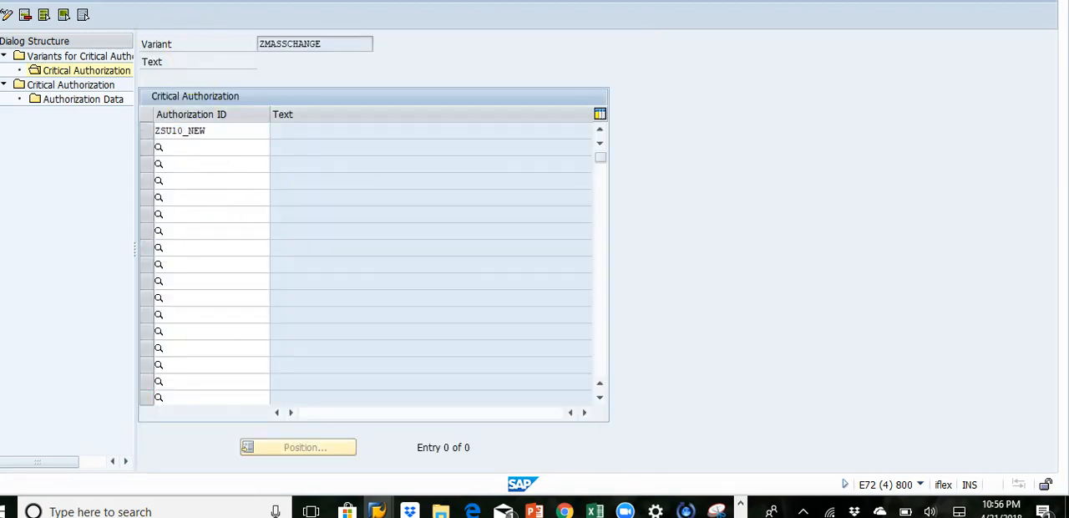
key(ctrl+s)
click(211, 184)
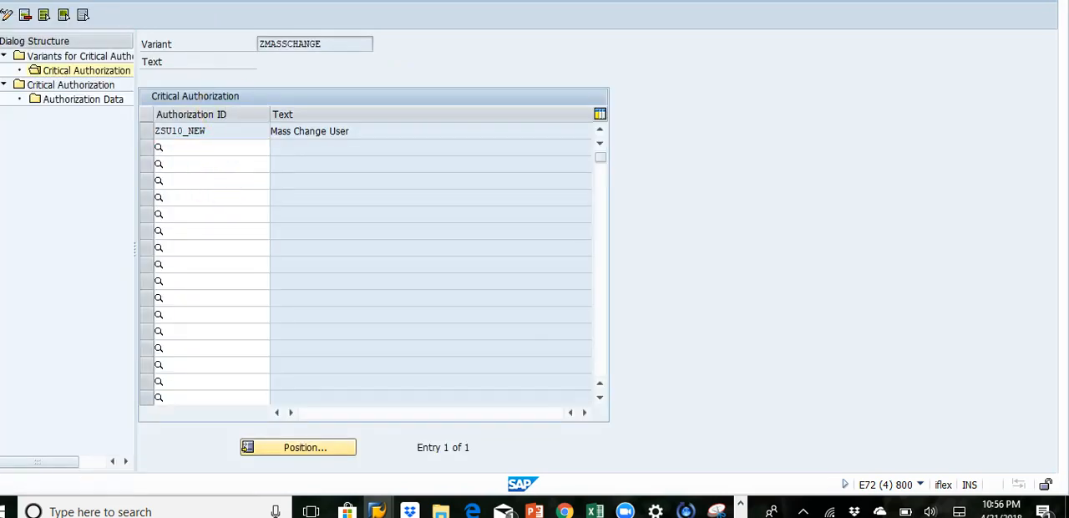
key(F3)
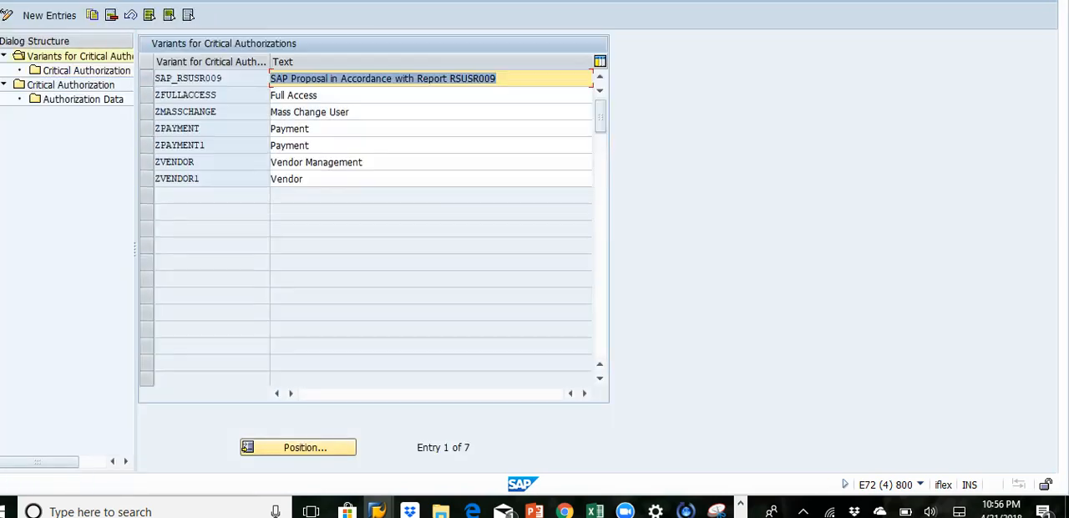
key(F3)
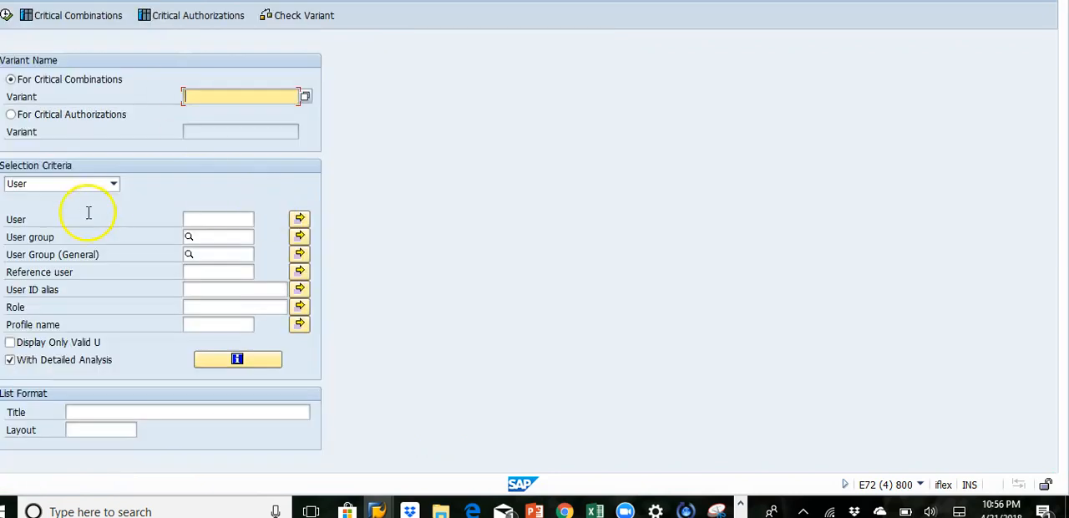
Step: Set the report's selection criteria to Role and choose ZMASSCHANGE as the variant for critical authorizations
click(108, 183)
click(78, 214)
click(10, 114)
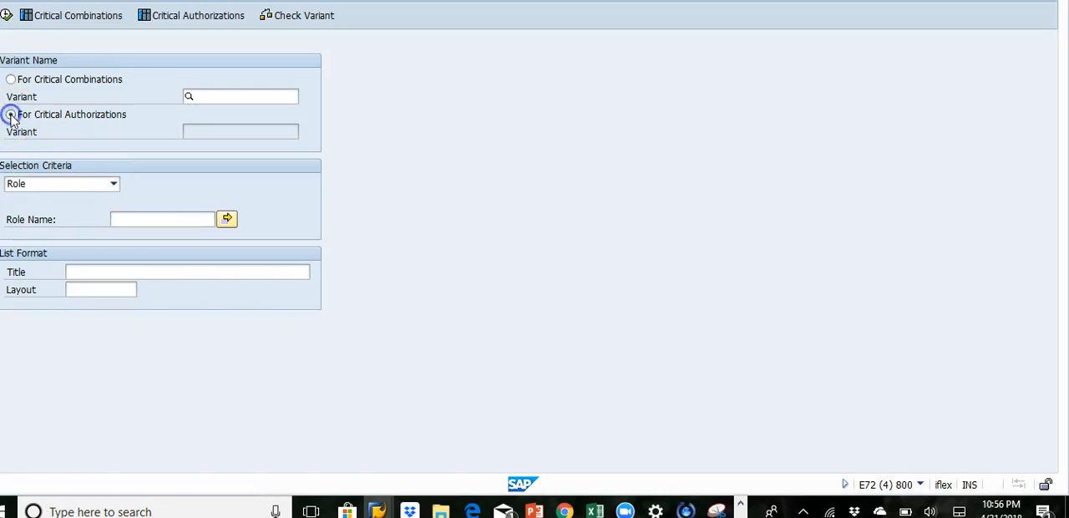
click(213, 136)
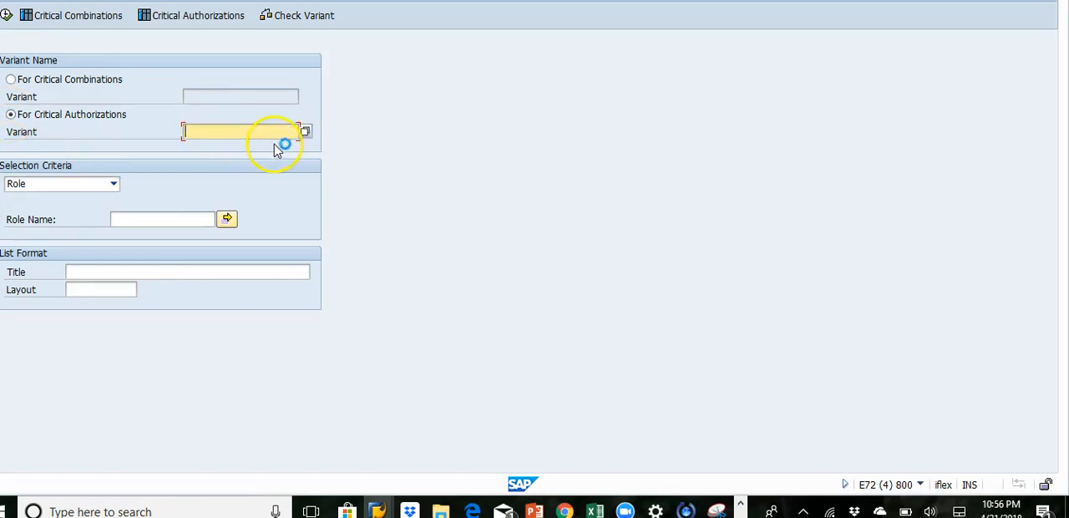
click(305, 131)
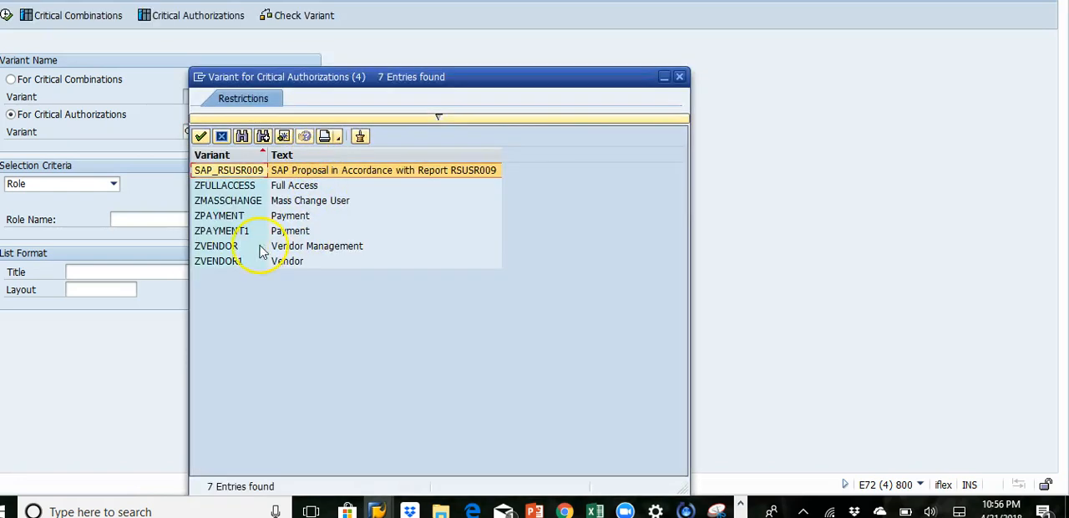
double_click(226, 200)
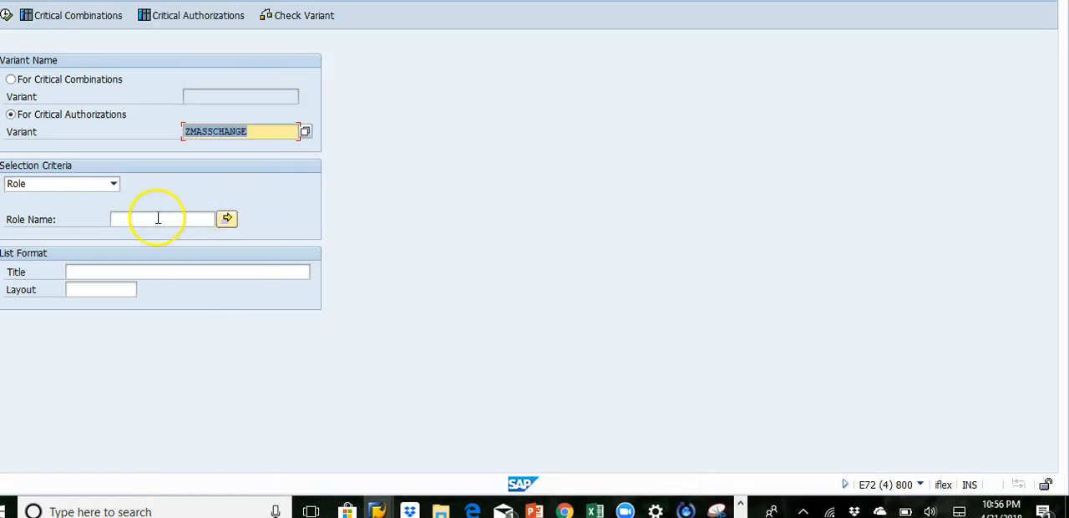
Step: Run the report for role names matching Z* and widen the critical authorization text column in the results
click(158, 217)
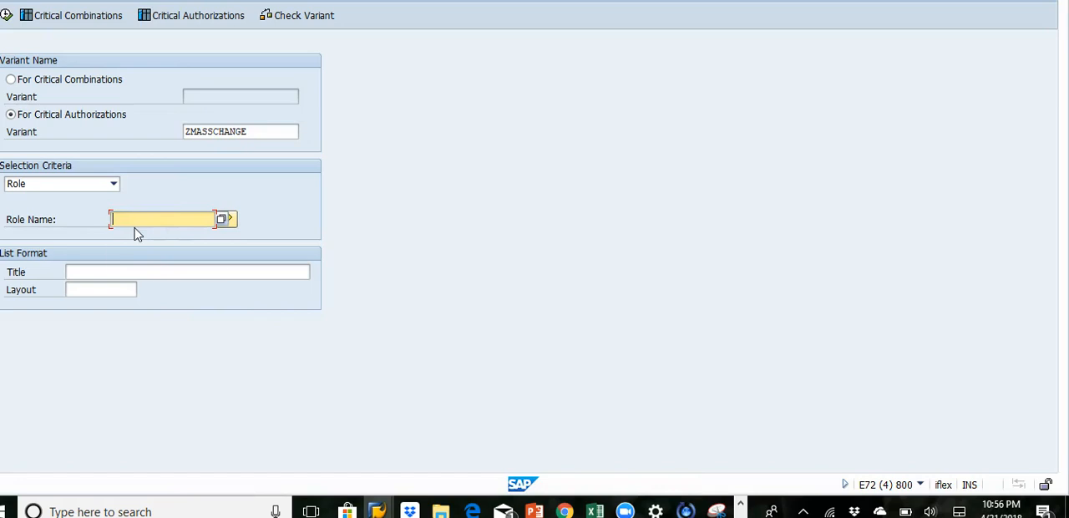
text(Z*)
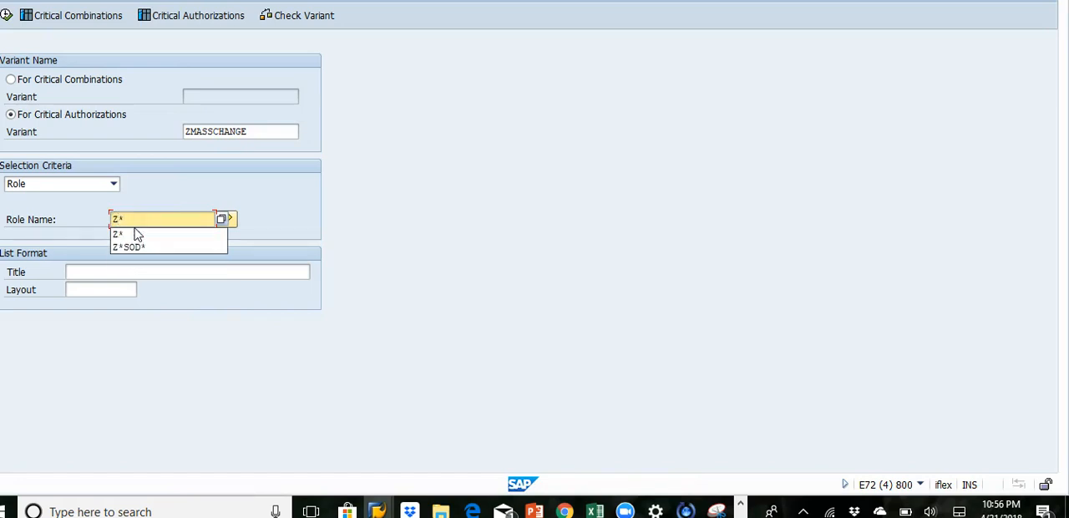
click(7, 20)
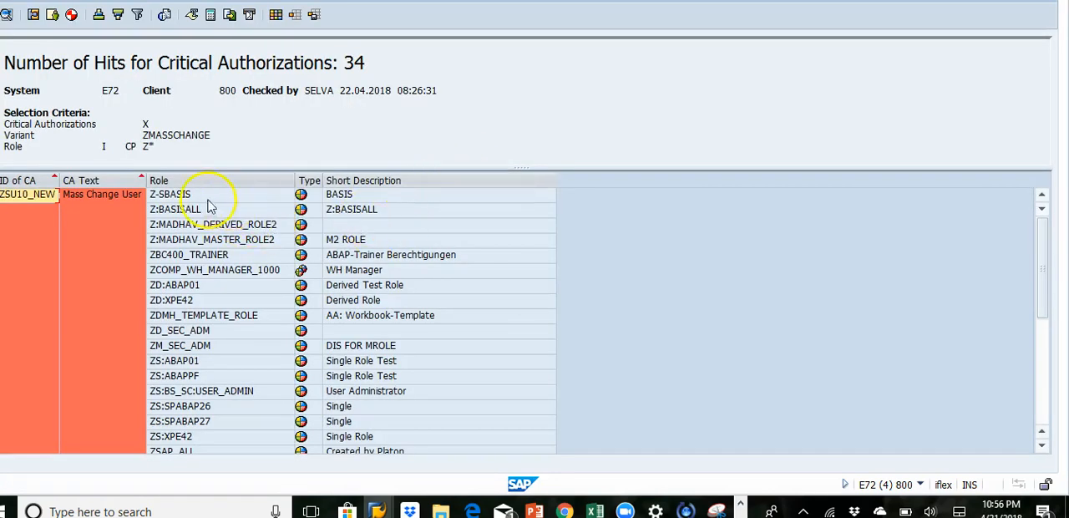
drag(145, 181, 272, 180)
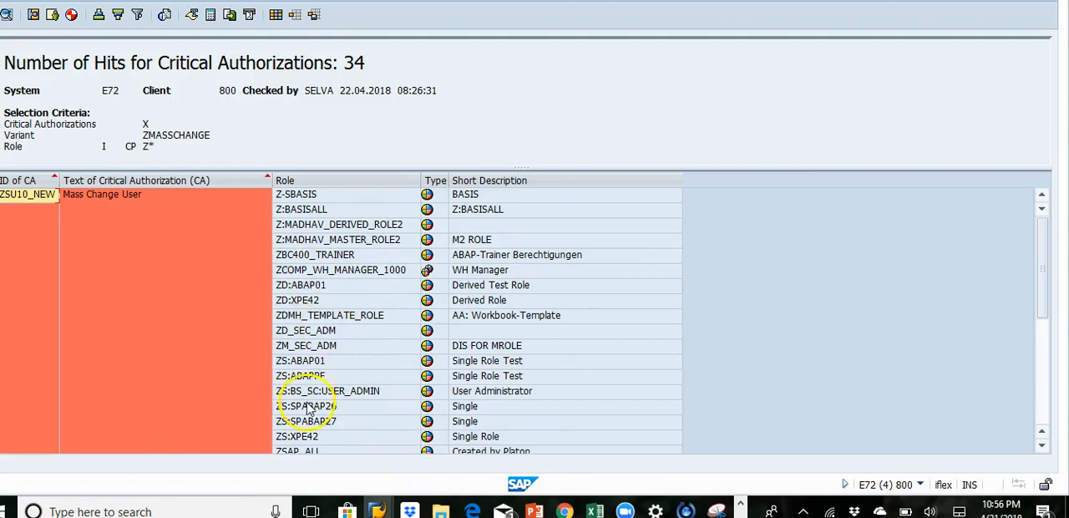
Step: Copy the role name ZS:XPE42 from the results and open role maintenance in a separate session
click(307, 436)
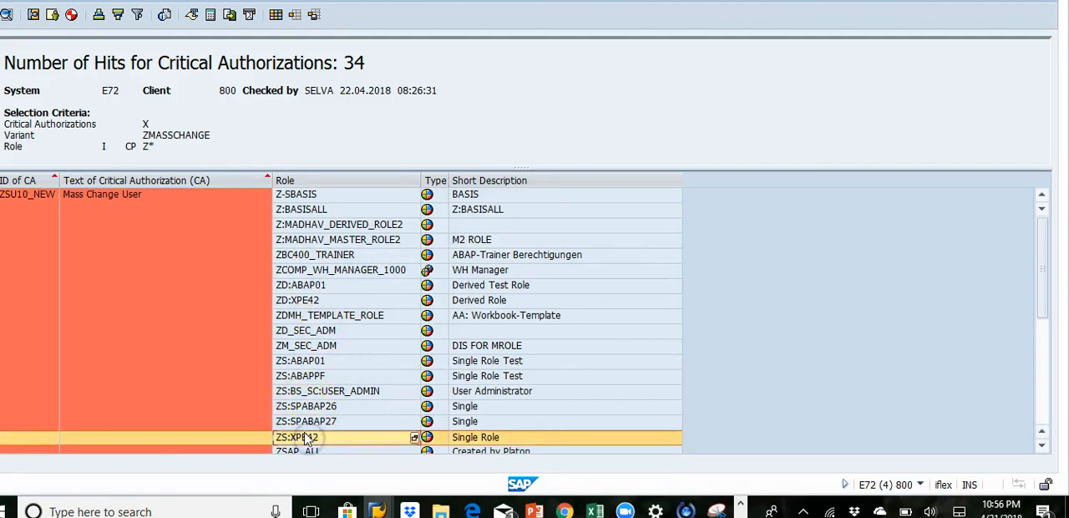
click(308, 437)
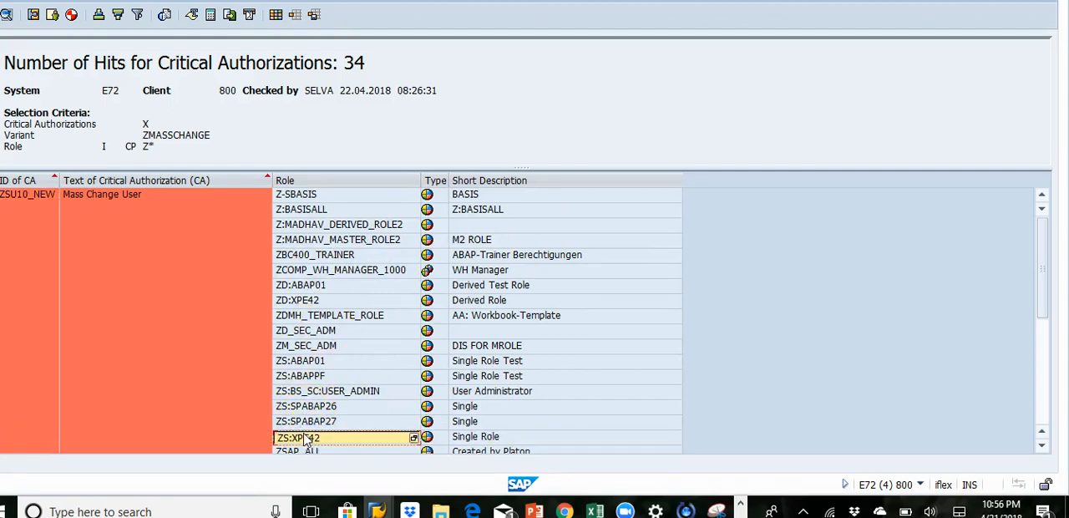
click(214, 0)
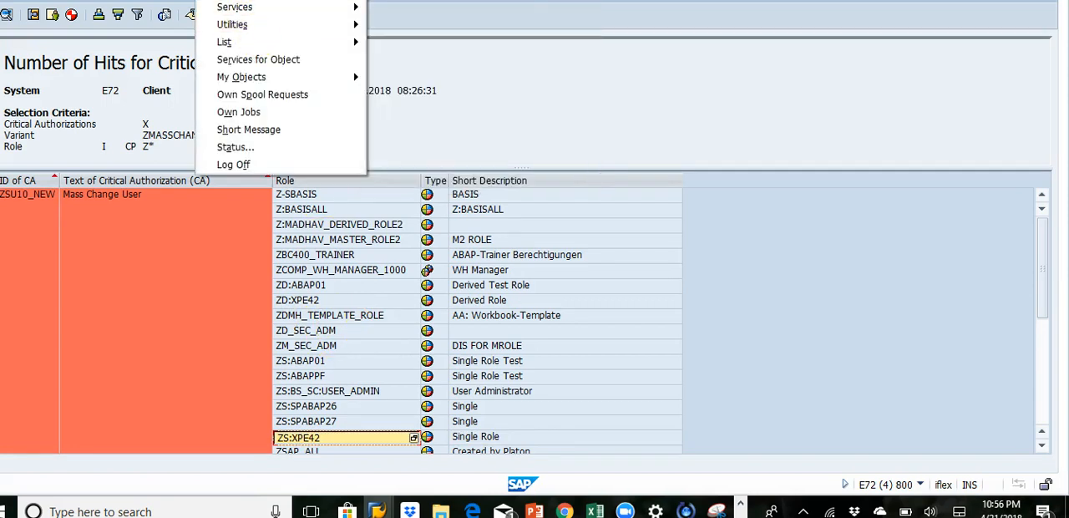
click(238, 1)
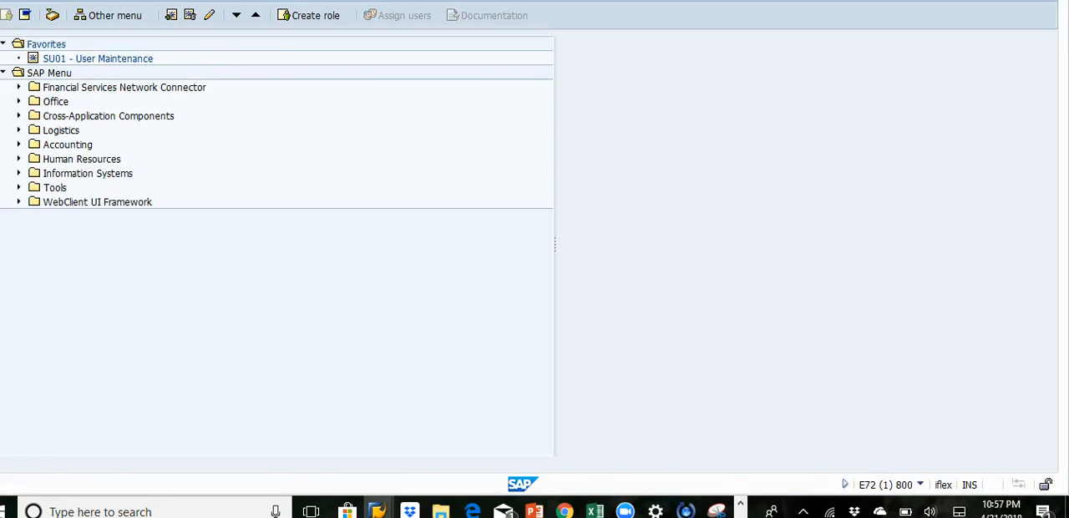
key(Return)
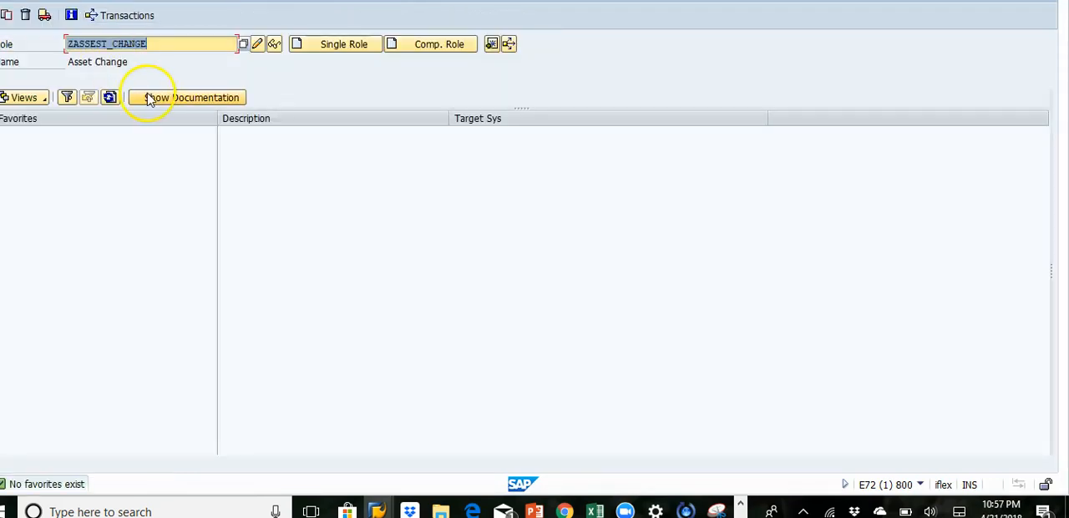
Step: Display the role ZS:XPE42 and examine its menu for the SU10 transaction
text(ZS:XPE42)
click(273, 44)
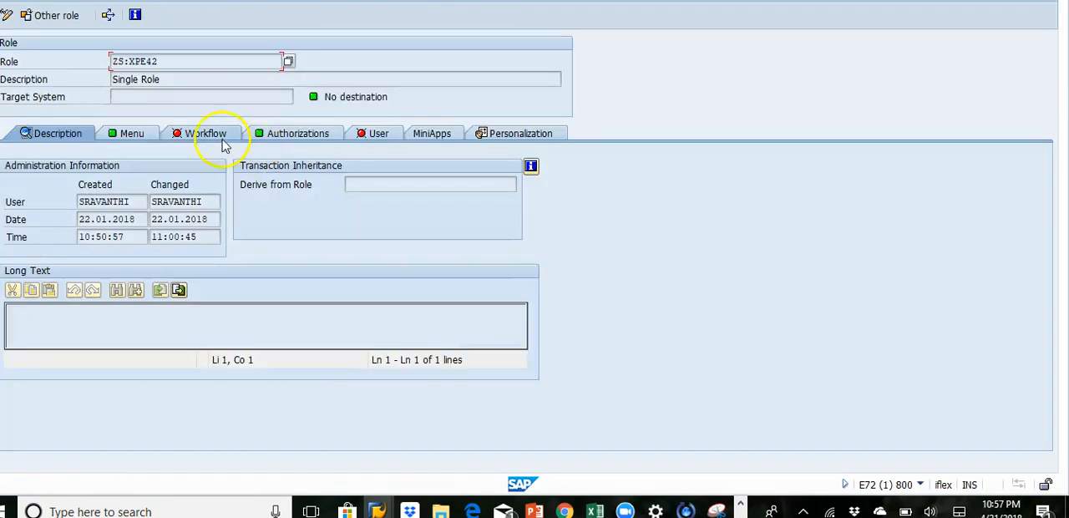
click(135, 138)
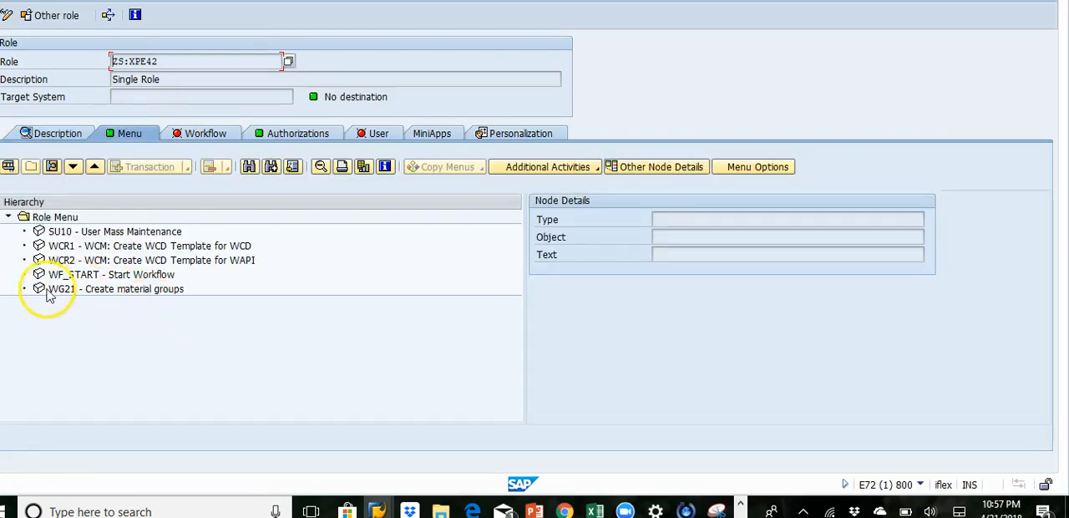
click(86, 231)
Step: Display the authorization data of role ZS:XPE42 and expand Cross-application Authorization Objects to examine its transaction code check
click(256, 139)
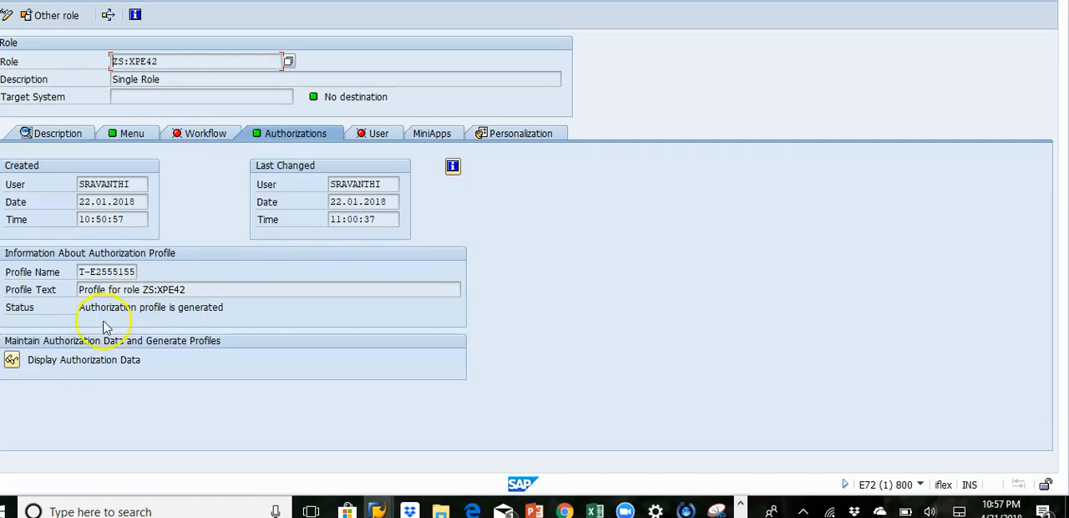
click(12, 361)
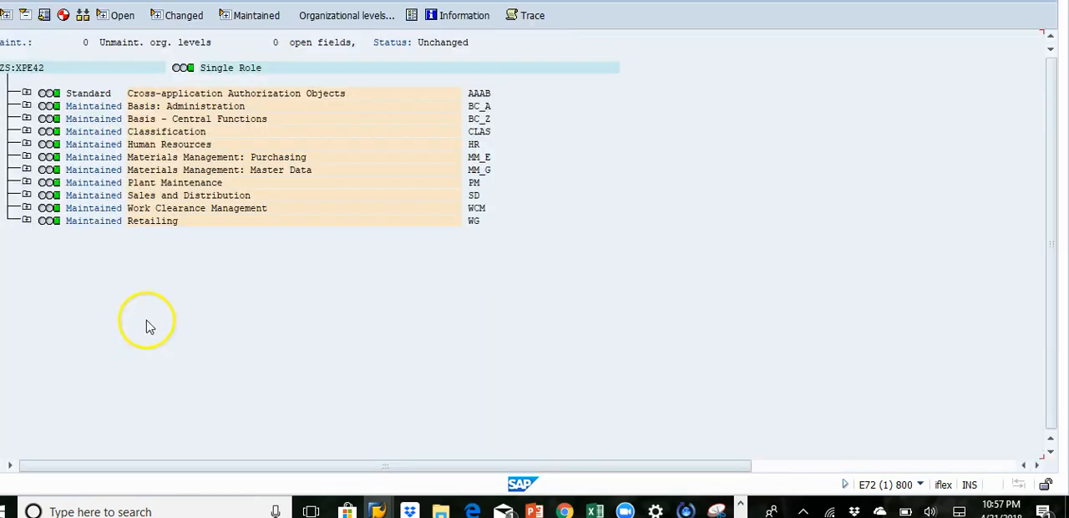
click(27, 93)
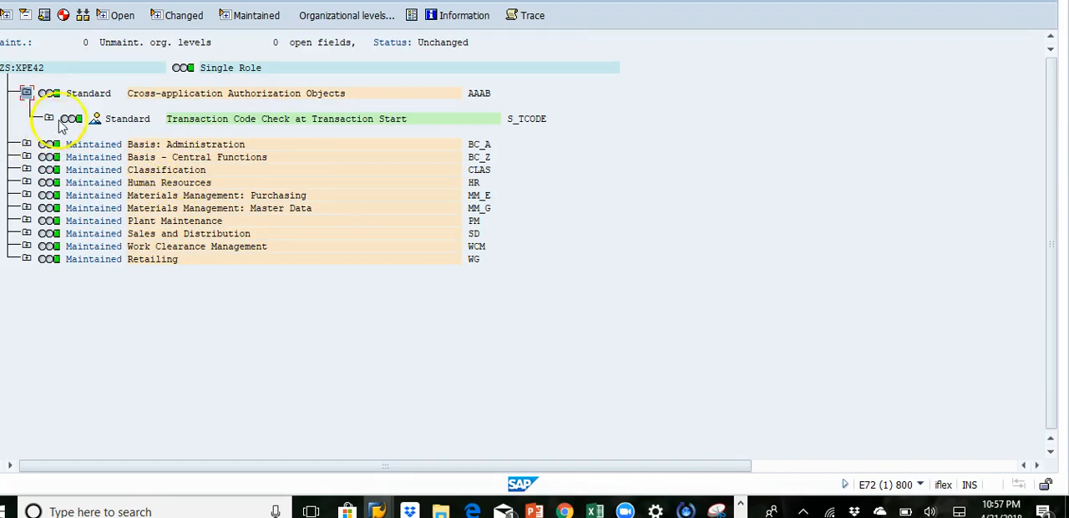